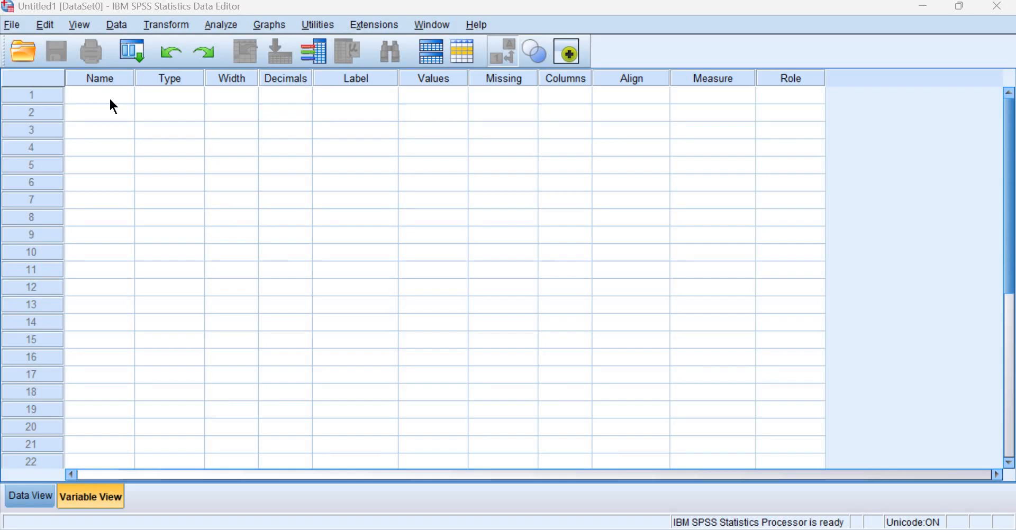
Define the first variable with the name Gender and the Numeric type.
{"action": "left_click", "coordinate": [112, 101]}
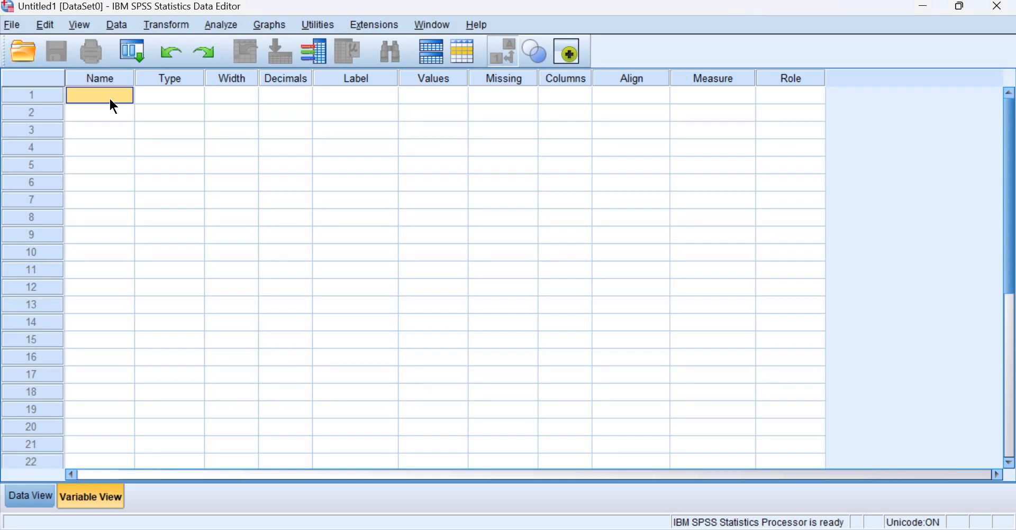
{"action": "left_click", "coordinate": [110, 98]}
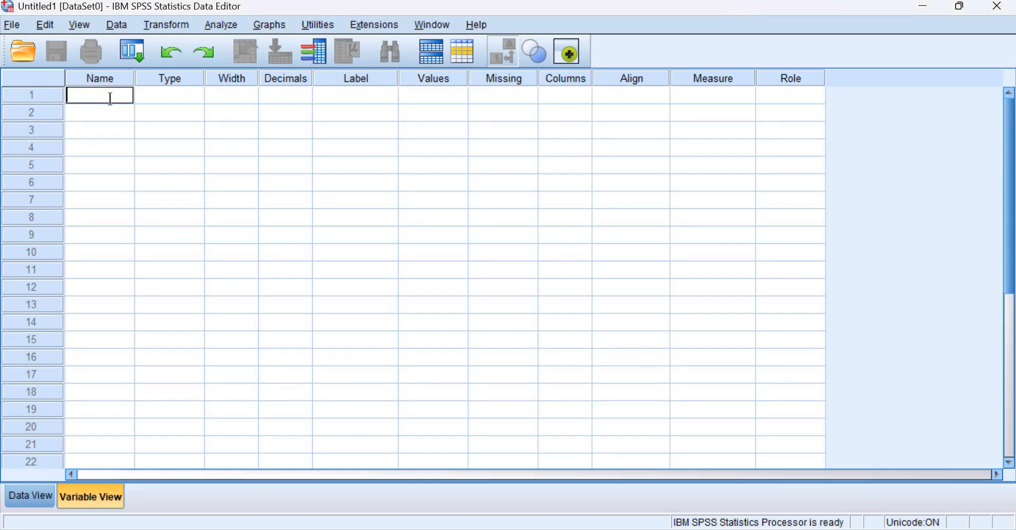
{"action": "type", "text": "Gender"}
{"action": "left_click", "coordinate": [153, 105]}
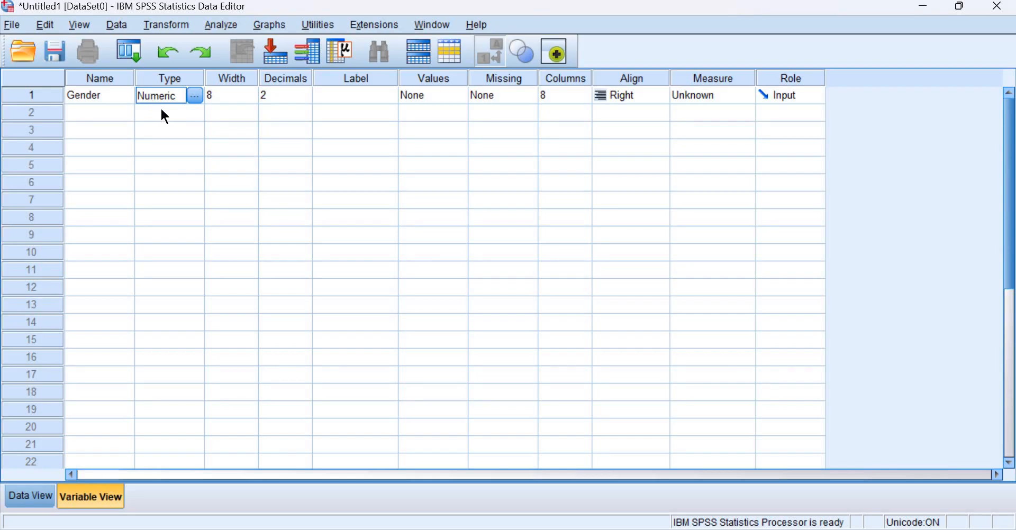
{"action": "left_click", "coordinate": [194, 96]}
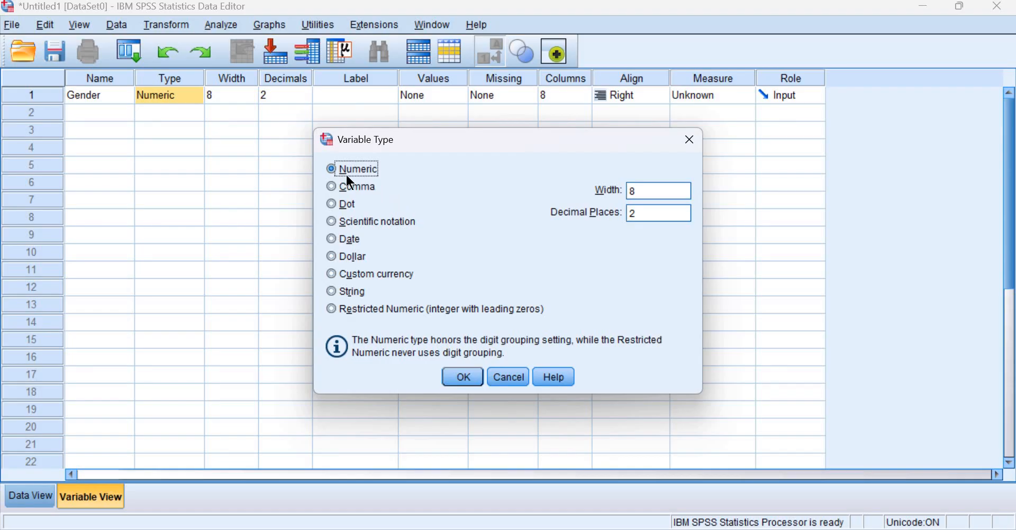
{"action": "left_click", "coordinate": [479, 383]}
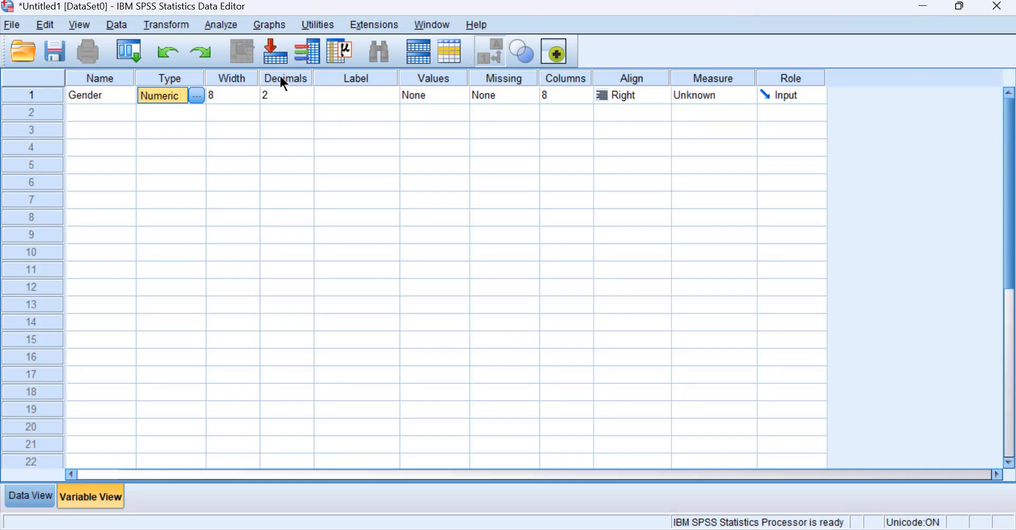
Set the Gender variable's decimals to 0 and its label to "Staff gender".
{"action": "left_click", "coordinate": [306, 96]}
{"action": "left_click", "coordinate": [307, 99]}
{"action": "left_click", "coordinate": [307, 99]}
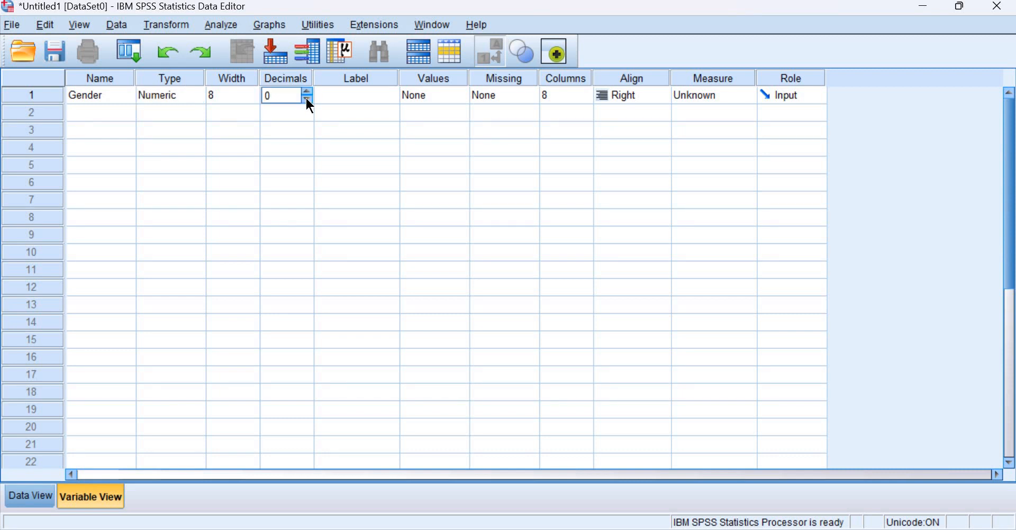
{"action": "left_click", "coordinate": [334, 99]}
{"action": "left_click", "coordinate": [334, 98]}
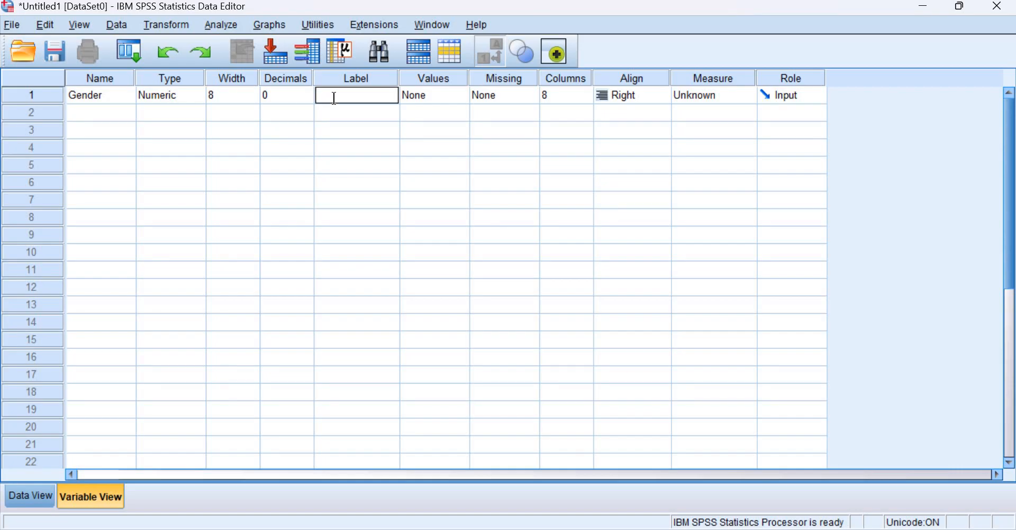
{"action": "type", "text": "Staff gender"}
Define Gender's value labels as 1 = Male and 2 = Female, and set its measurement level to Nominal.
{"action": "double_click", "coordinate": [463, 97]}
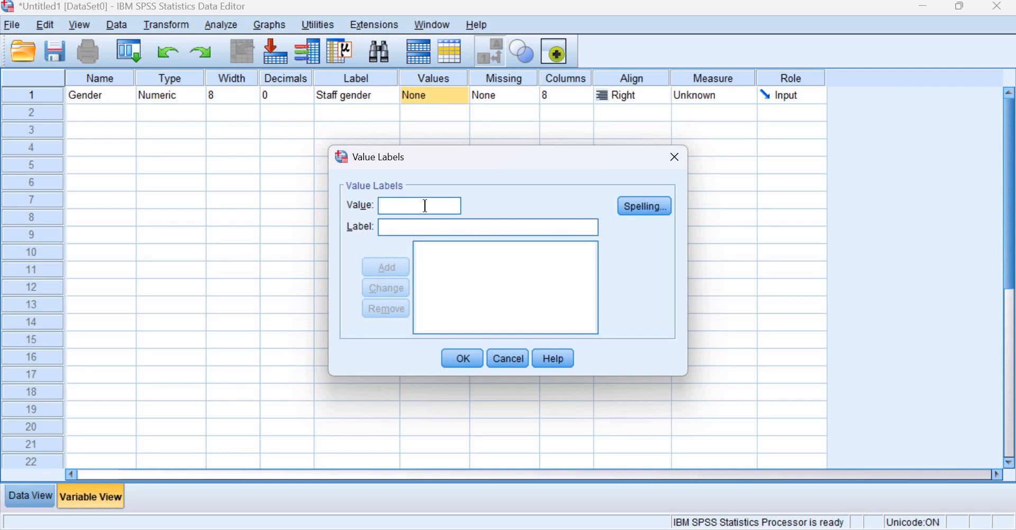
{"action": "type", "text": "1"}
{"action": "left_click", "coordinate": [420, 229]}
{"action": "type", "text": "Male"}
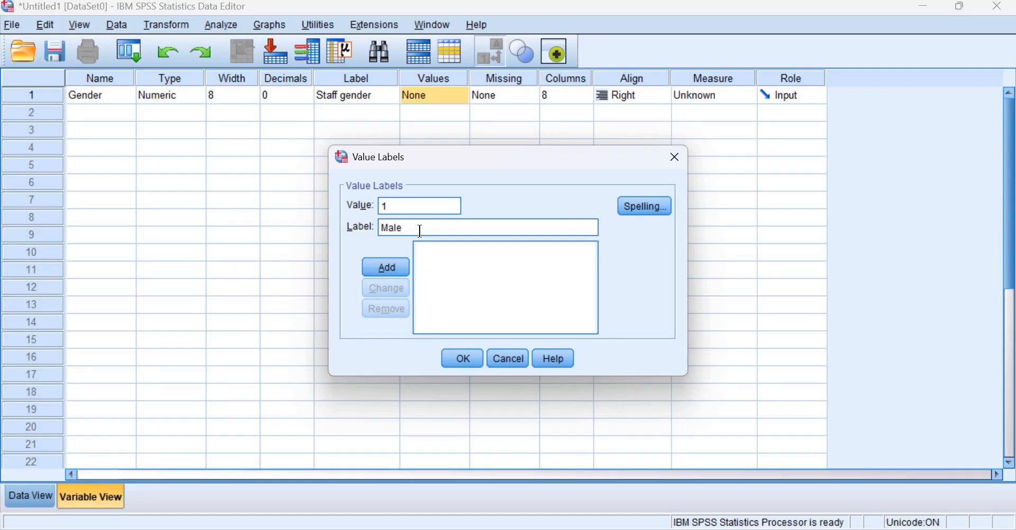
{"action": "left_click", "coordinate": [401, 265]}
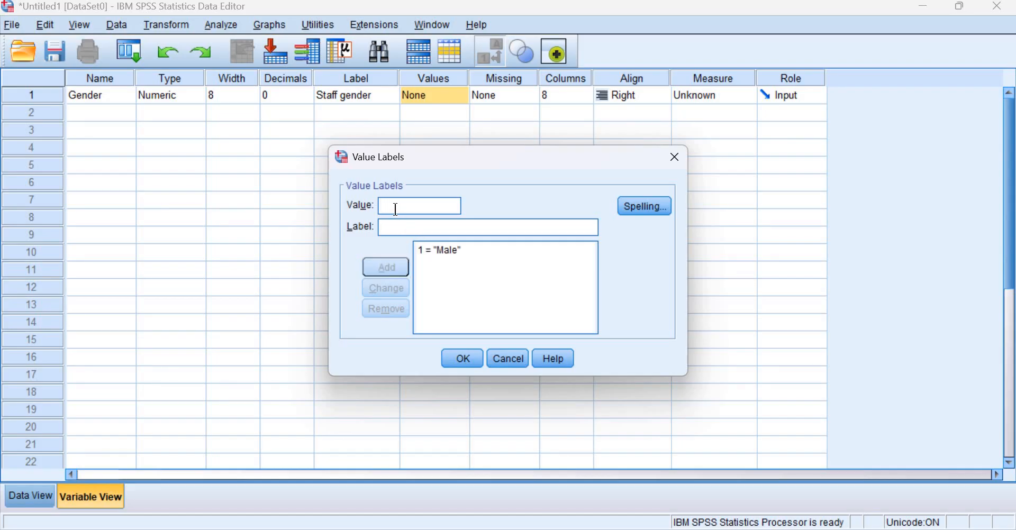
{"action": "type", "text": "2"}
{"action": "left_click", "coordinate": [395, 229]}
{"action": "type", "text": "Female"}
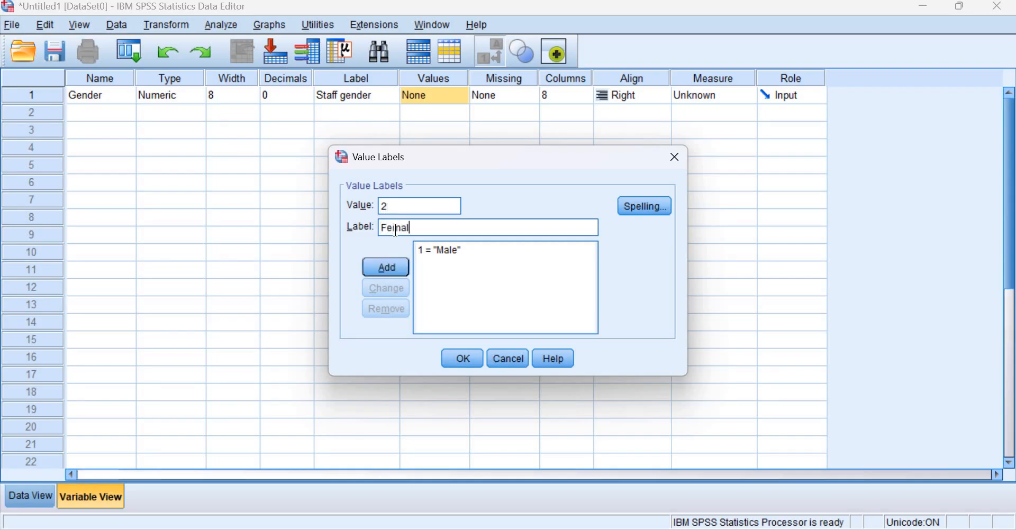
{"action": "left_click", "coordinate": [402, 270]}
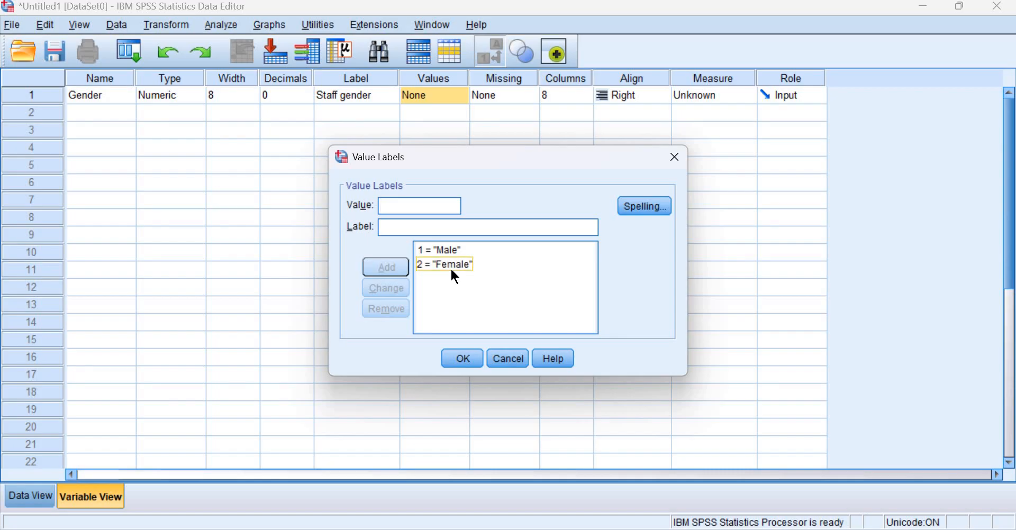
{"action": "left_click", "coordinate": [465, 353]}
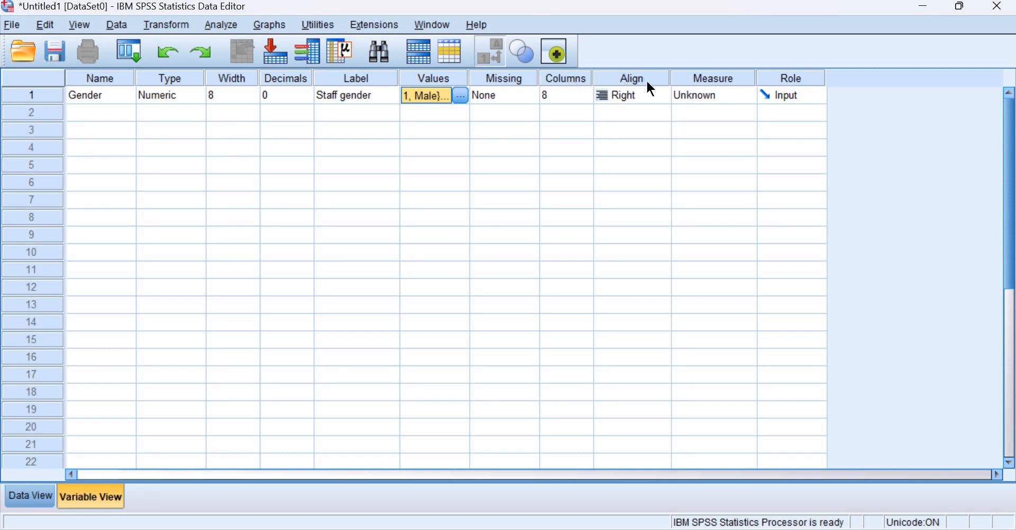
{"action": "left_click", "coordinate": [720, 103]}
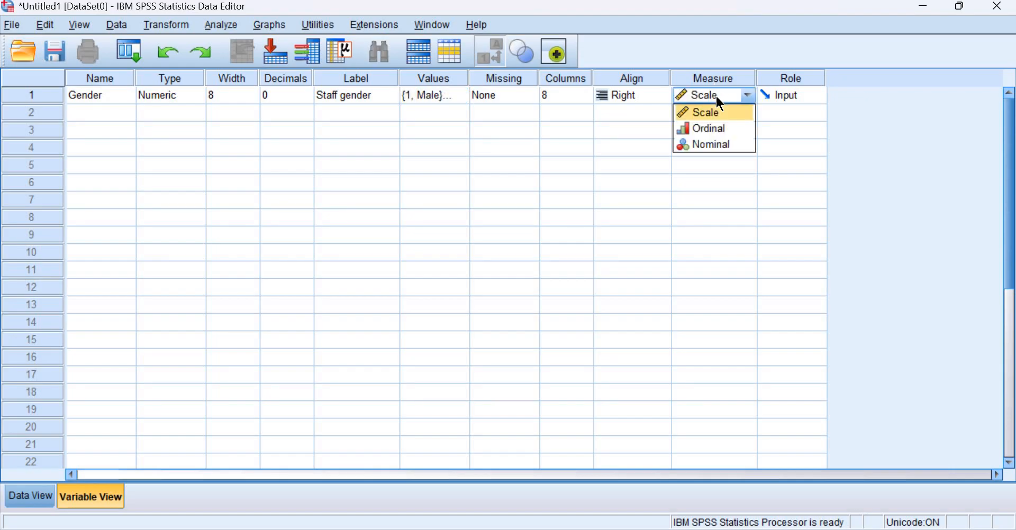
{"action": "left_click", "coordinate": [715, 148]}
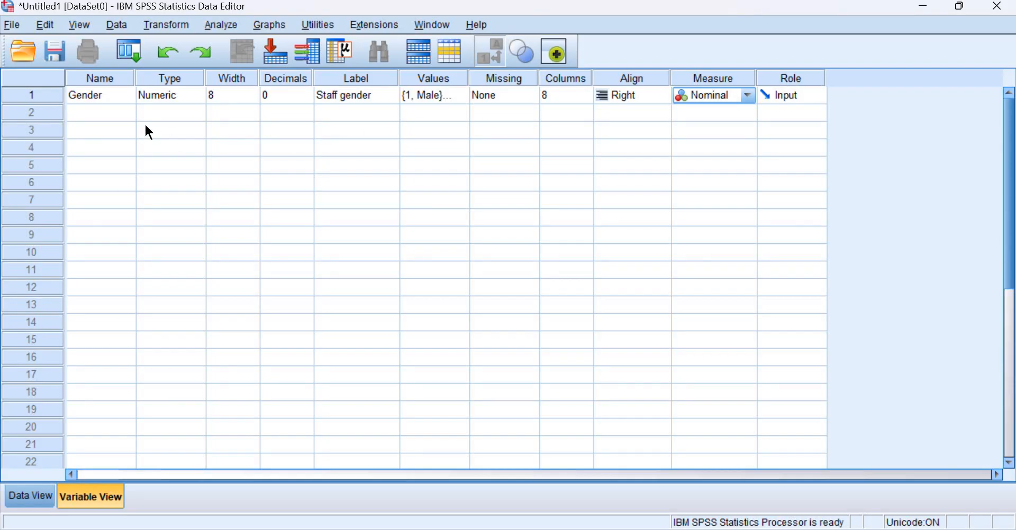
Add a second variable named No_children with the Numeric type and 0 decimals.
{"action": "left_click", "coordinate": [109, 112]}
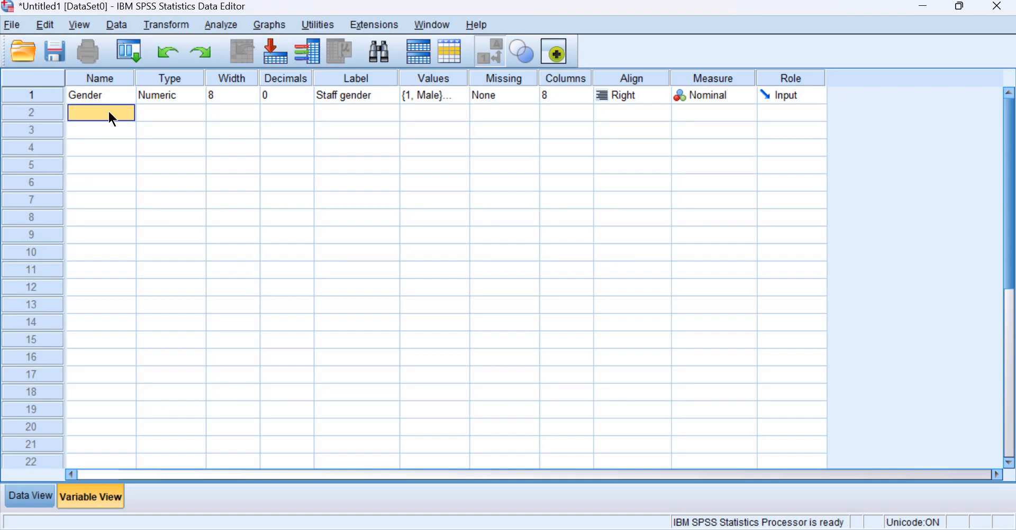
{"action": "type", "text": "No"}
{"action": "type", "text": "_children"}
{"action": "double_click", "coordinate": [193, 116]}
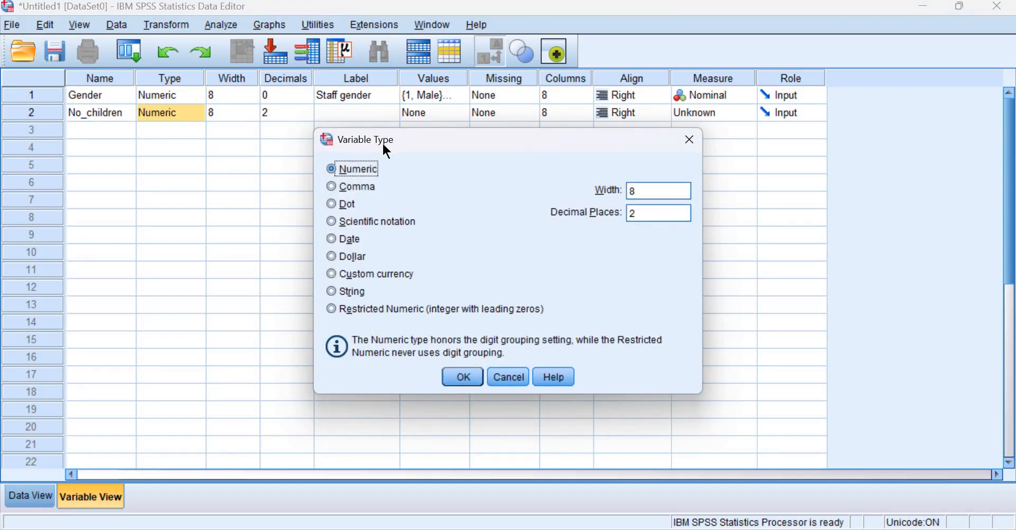
{"action": "left_click", "coordinate": [460, 376]}
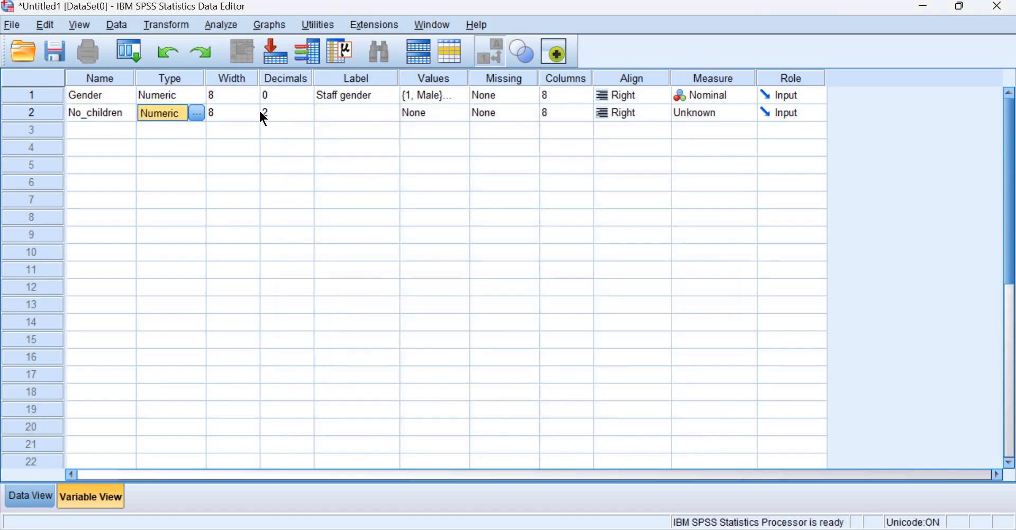
{"action": "left_click", "coordinate": [309, 118]}
{"action": "left_click", "coordinate": [309, 117]}
{"action": "left_click", "coordinate": [309, 118]}
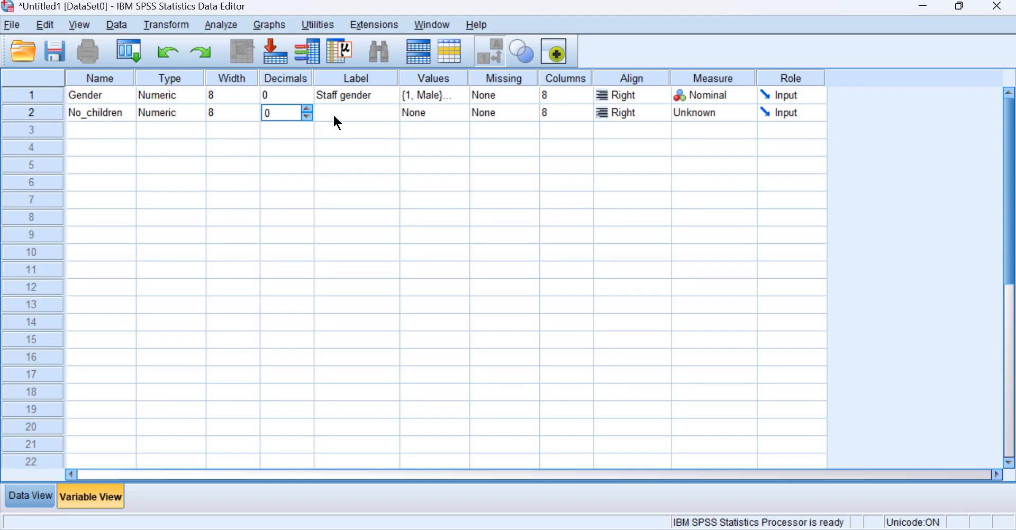
Label the No_children variable "Number of Children" and set its measurement level to Scale.
{"action": "left_click", "coordinate": [334, 116]}
{"action": "left_click", "coordinate": [335, 115]}
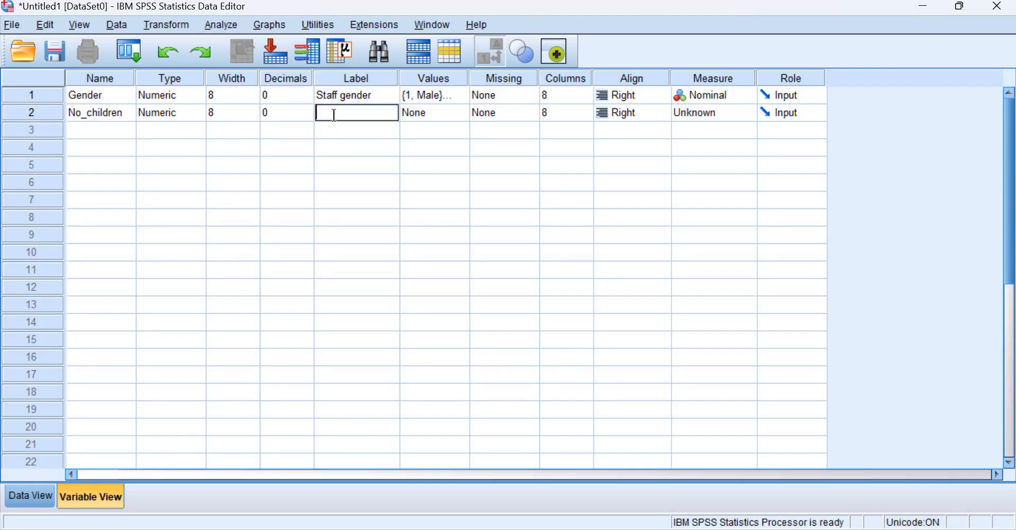
{"action": "type", "text": "Number of Children"}
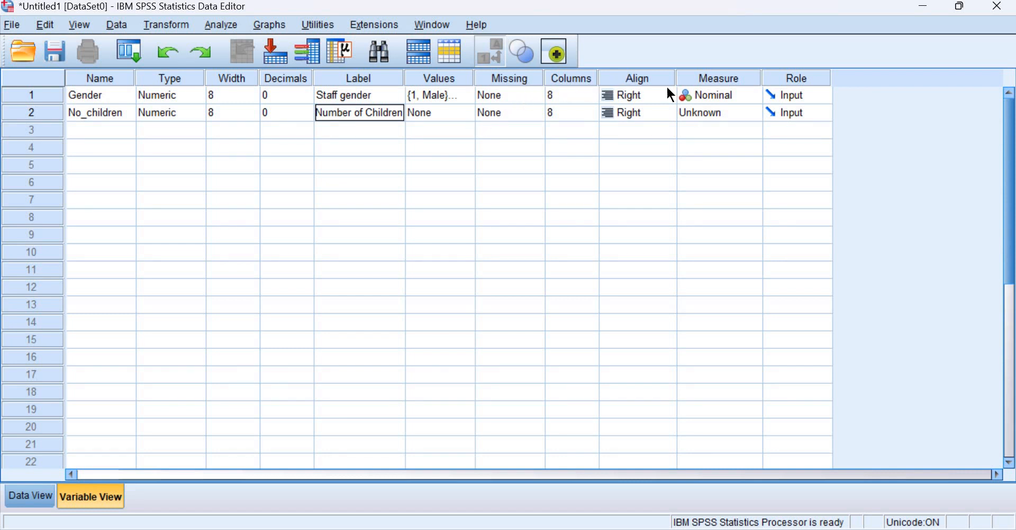
{"action": "left_click", "coordinate": [757, 112]}
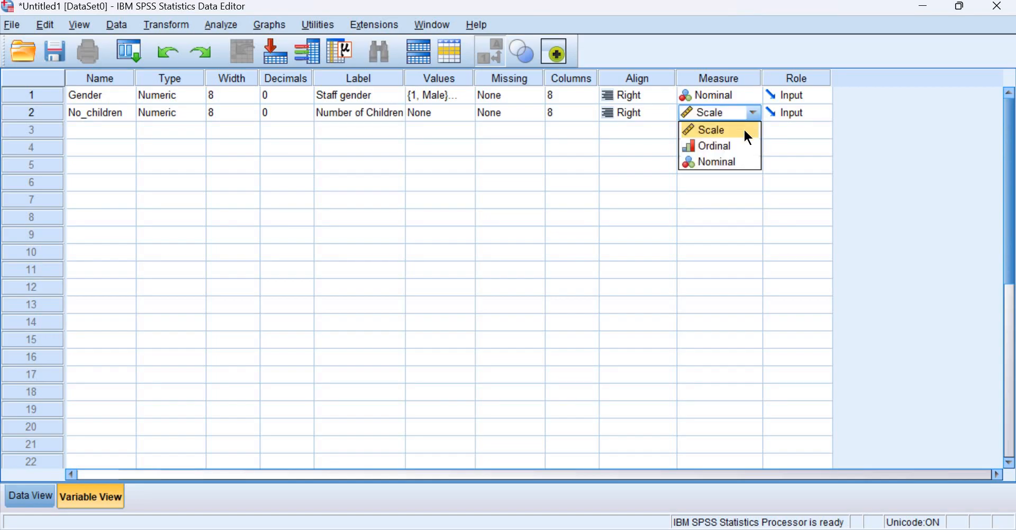
{"action": "left_click", "coordinate": [746, 133]}
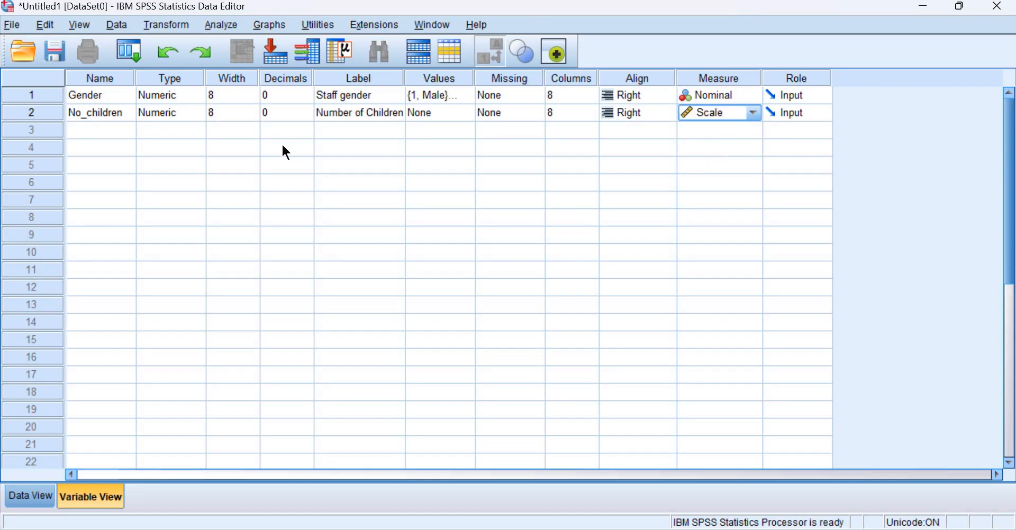
Add a third numeric variable named Position with 0 decimals.
{"action": "left_click", "coordinate": [110, 134]}
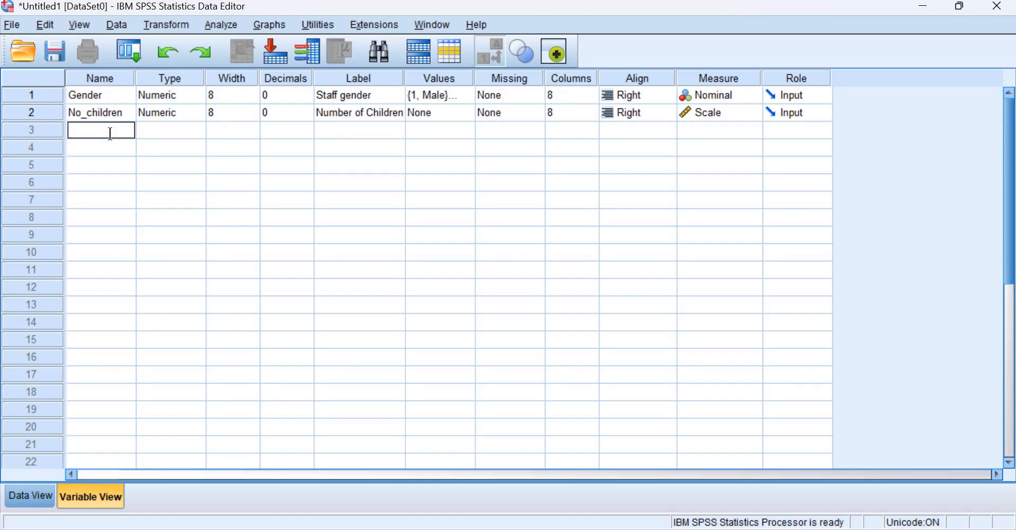
{"action": "type", "text": "Position"}
{"action": "left_click", "coordinate": [171, 133]}
{"action": "left_click", "coordinate": [309, 133]}
{"action": "left_click", "coordinate": [309, 133]}
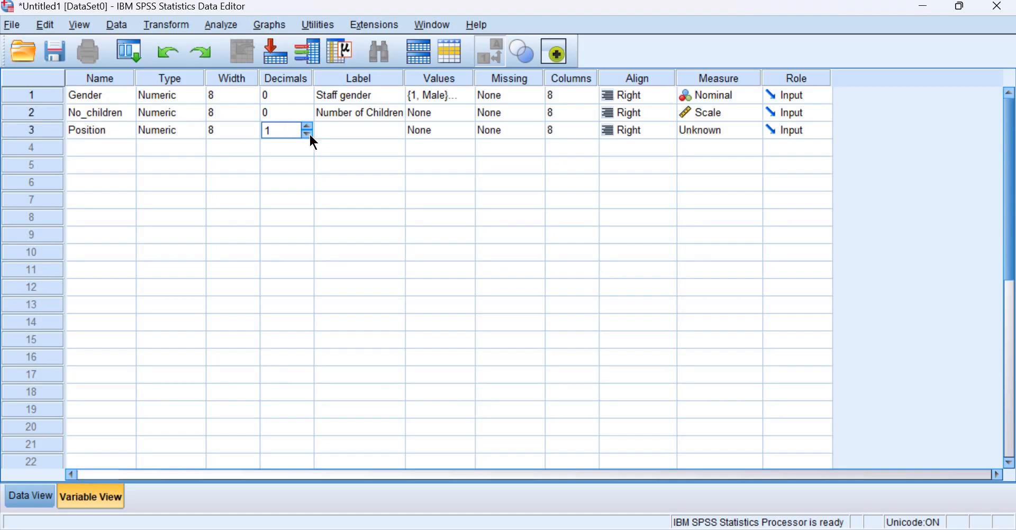
{"action": "left_click", "coordinate": [309, 133]}
Widen the Label column and label the Position variable "Position in a company".
{"action": "left_click", "coordinate": [327, 131]}
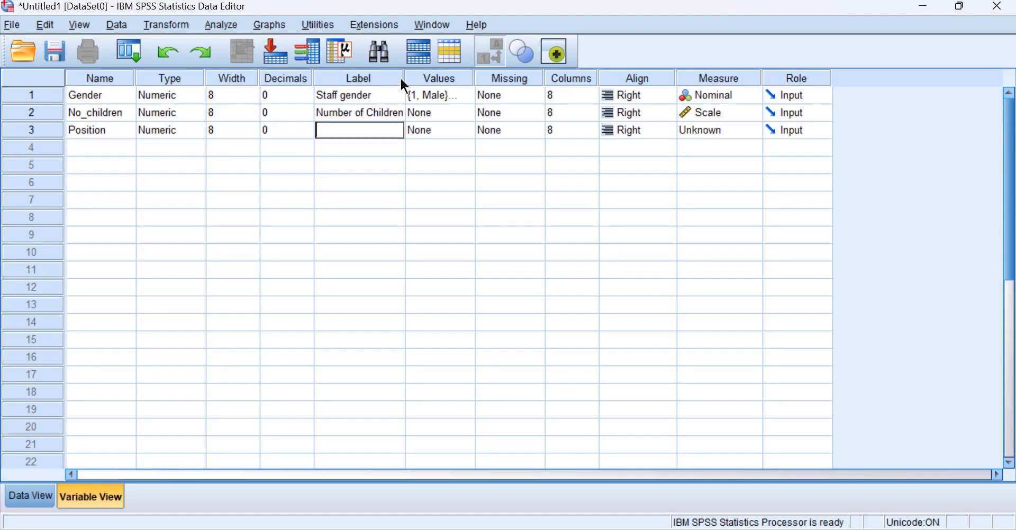
{"action": "left_click_drag", "start_coordinate": [404, 82], "coordinate": [529, 79]}
{"action": "left_click", "coordinate": [360, 129]}
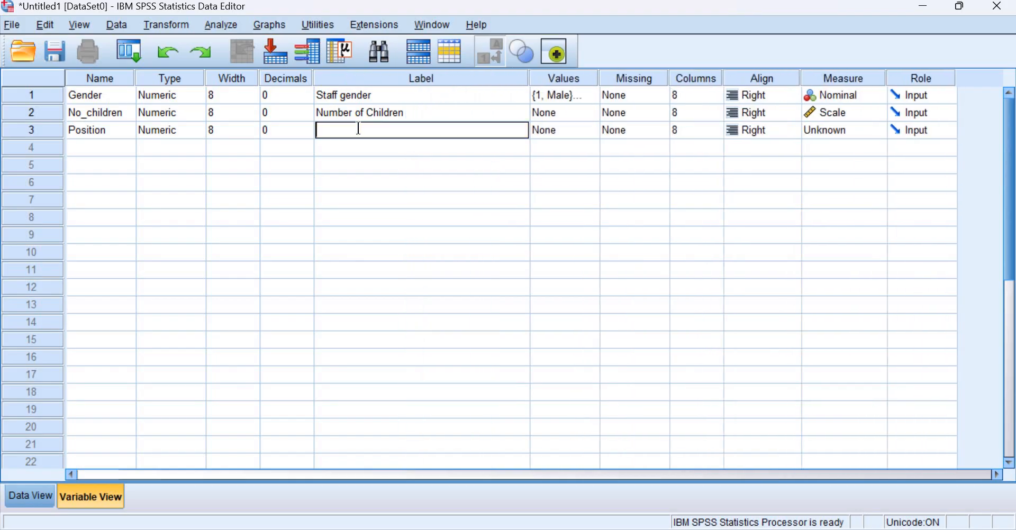
{"action": "type", "text": "Position in a company"}
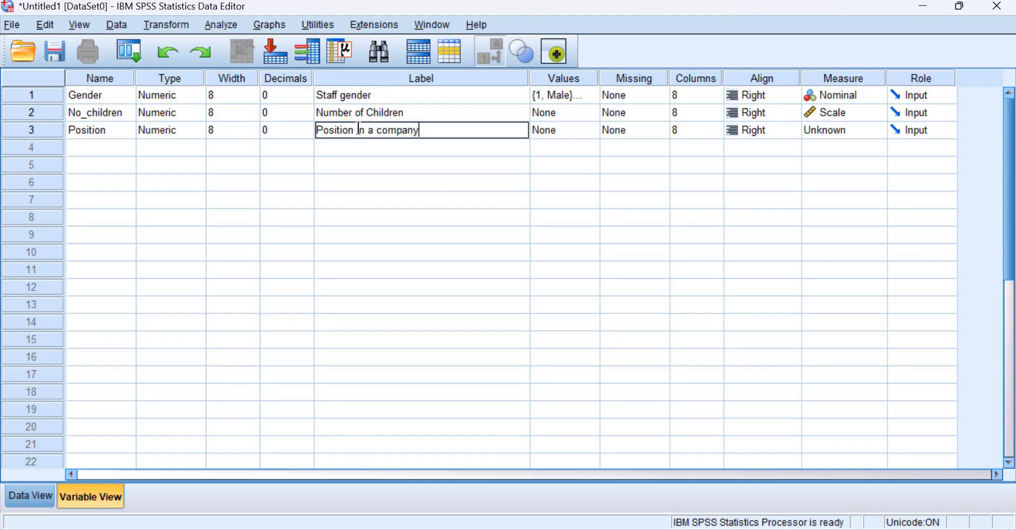
Add the value label 1 = Manager to the Position variable.
{"action": "left_click", "coordinate": [588, 132]}
{"action": "left_click", "coordinate": [423, 206]}
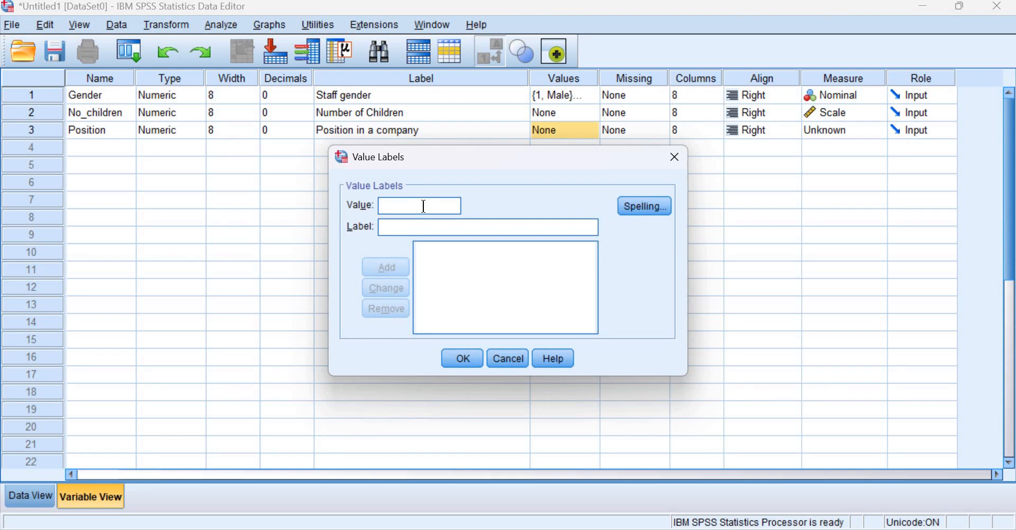
{"action": "type", "text": "1"}
{"action": "left_click", "coordinate": [415, 227]}
{"action": "type", "text": "Ma"}
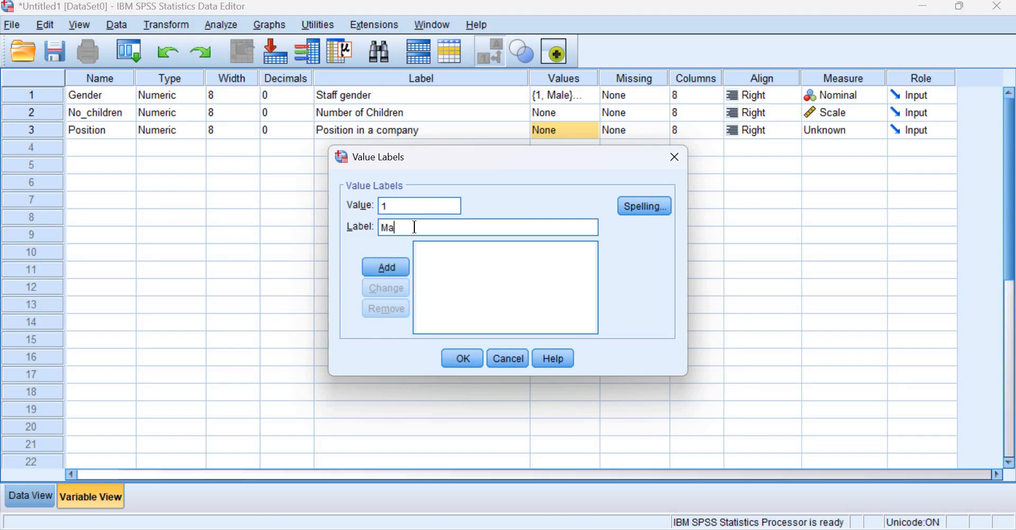
{"action": "type", "text": "ngaer"}
{"action": "key", "text": "BackSpace"}
{"action": "key", "text": "BackSpace"}
{"action": "key", "text": "BackSpace"}
{"action": "key", "text": "BackSpace"}
{"action": "type", "text": "ager"}
{"action": "left_click", "coordinate": [386, 266]}
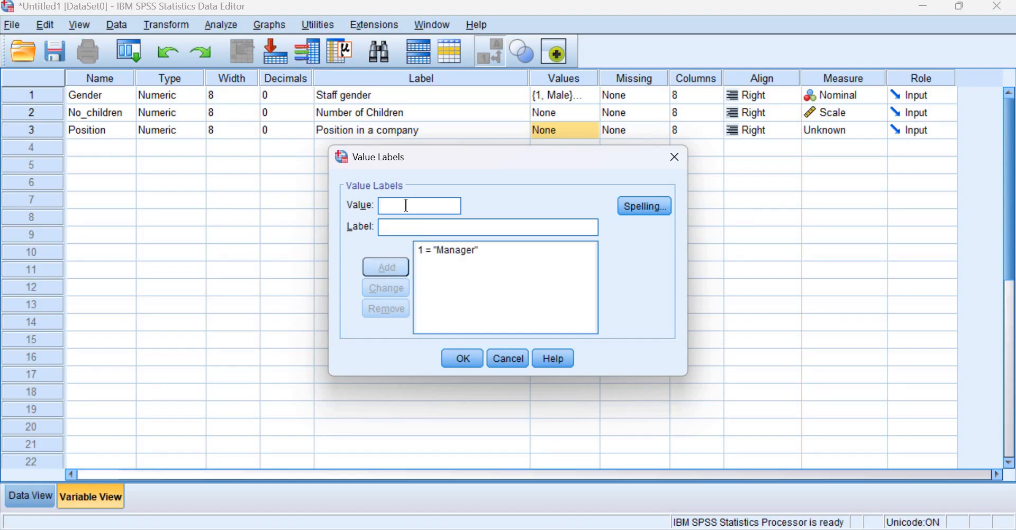
Add the value label 2 = Supervisor to the Position variable.
{"action": "type", "text": "2"}
{"action": "left_click", "coordinate": [400, 227]}
{"action": "type", "text": "Super"}
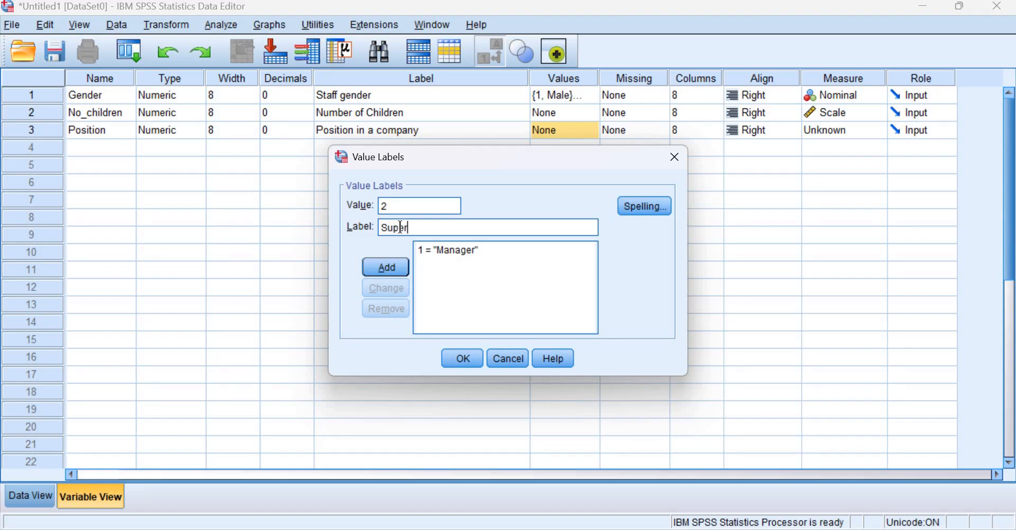
{"action": "type", "text": "visor"}
{"action": "left_click", "coordinate": [393, 272]}
Add the value label 3 = Team Leader to the Position variable.
{"action": "type", "text": "3"}
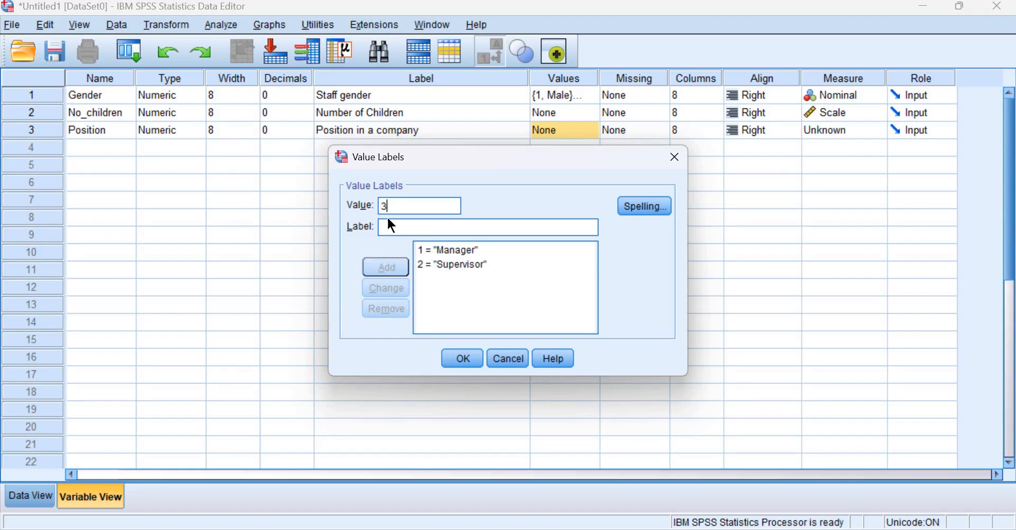
{"action": "left_click", "coordinate": [390, 226]}
{"action": "type", "text": "Tea"}
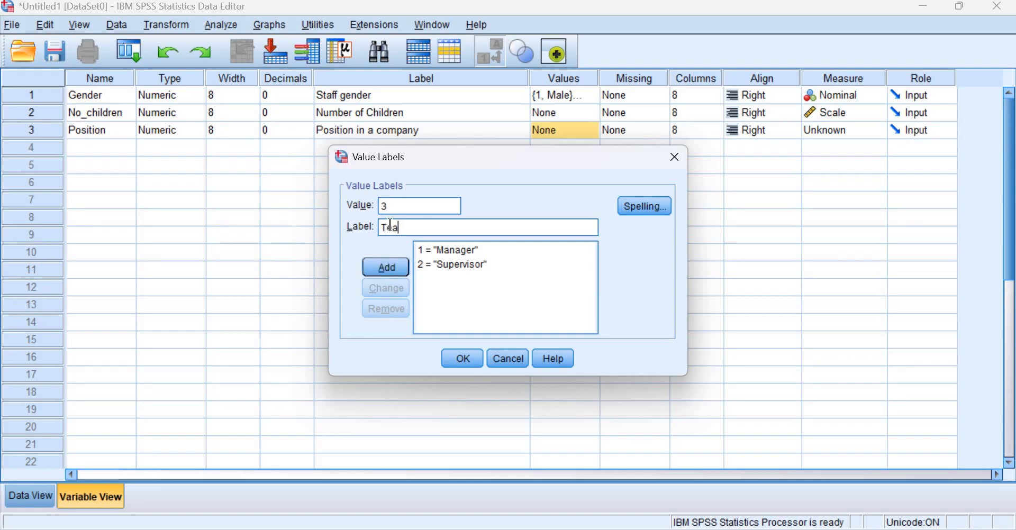
{"action": "type", "text": "m Leader"}
{"action": "left_click", "coordinate": [397, 269]}
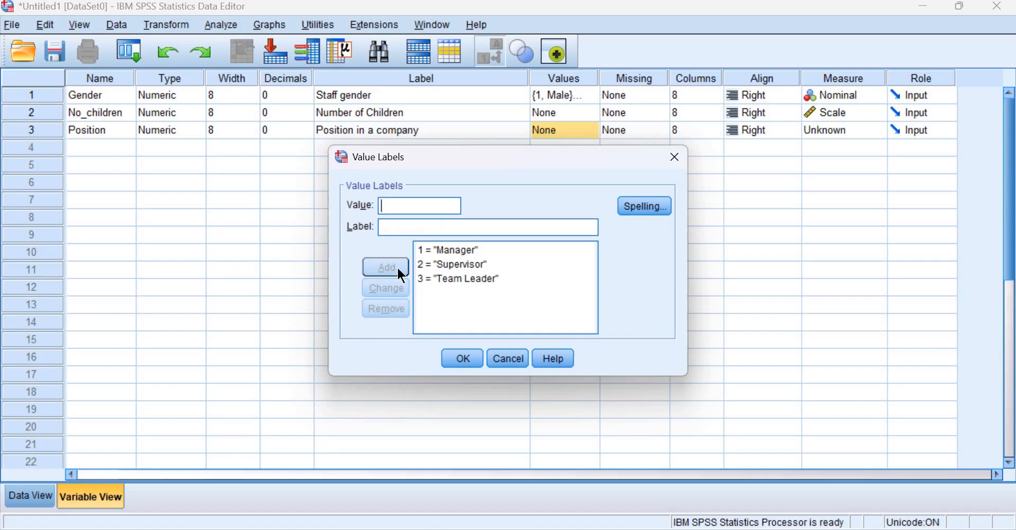
Accept the value labels for the Position variable and set its measurement level to Nominal.
{"action": "left_click", "coordinate": [463, 358]}
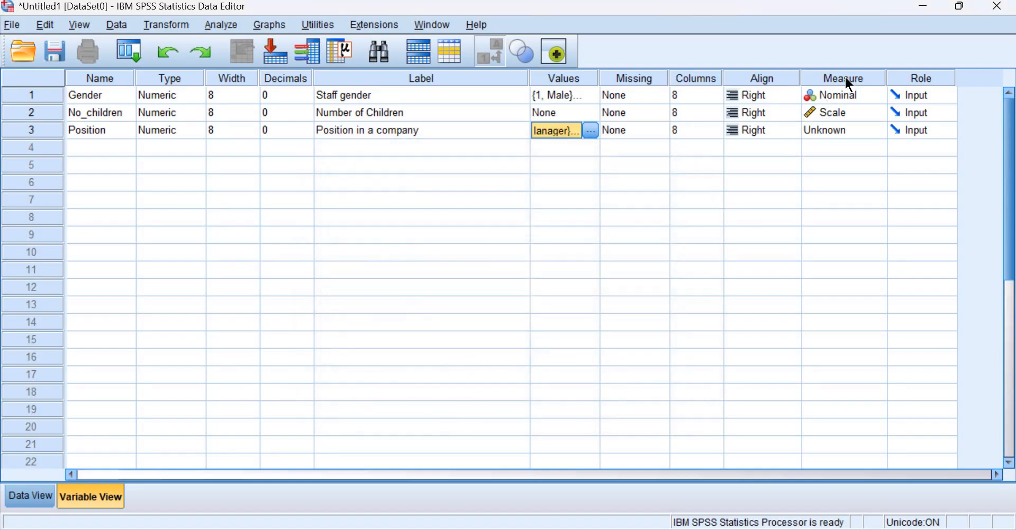
{"action": "left_click", "coordinate": [878, 133]}
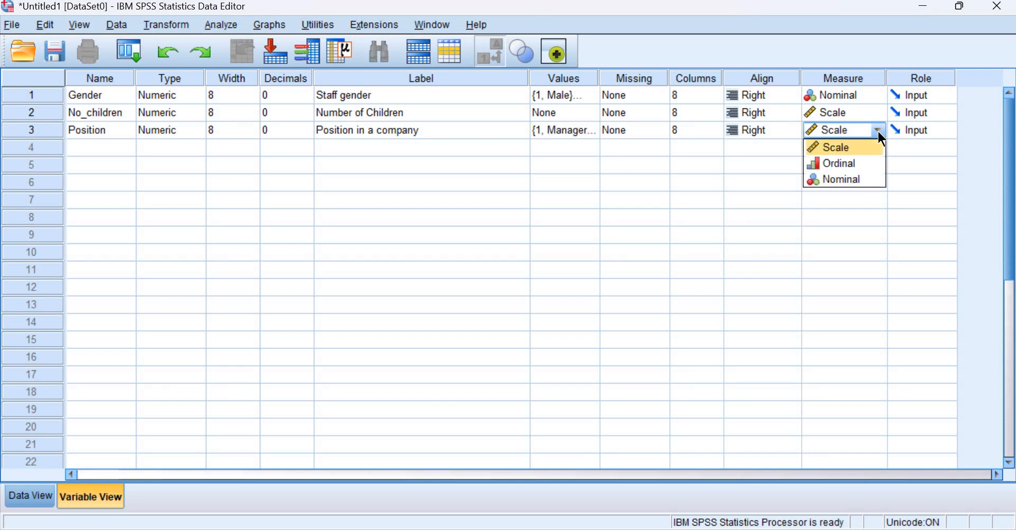
{"action": "left_click", "coordinate": [871, 178]}
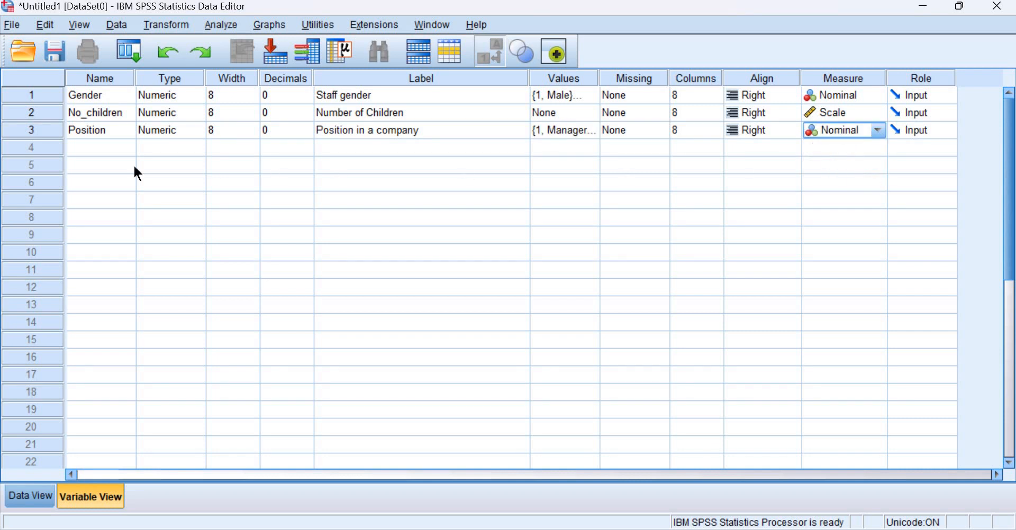
Add a fourth variable named Allowance, keep it numeric and set its decimals to 0.
{"action": "left_click", "coordinate": [102, 150]}
{"action": "left_click", "coordinate": [102, 149]}
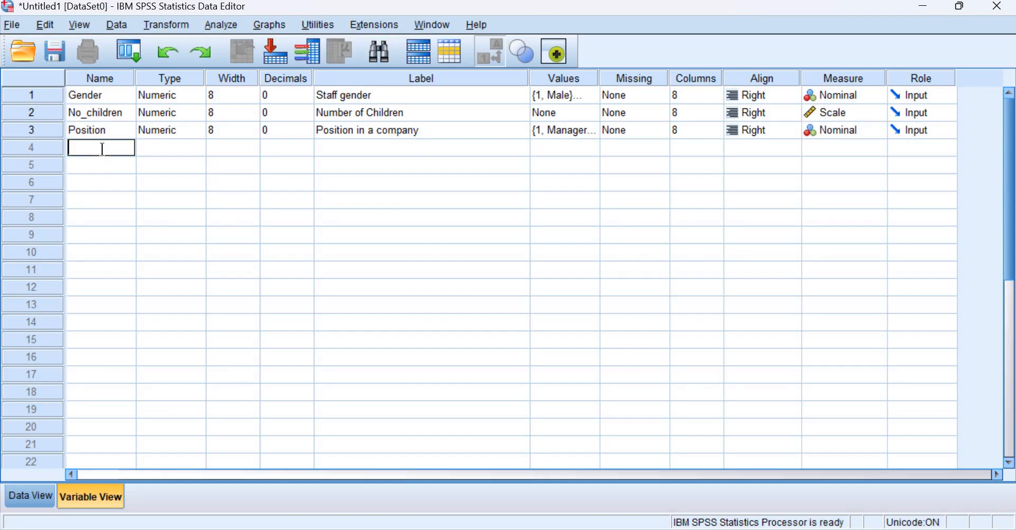
{"action": "type", "text": "Allowance"}
{"action": "double_click", "coordinate": [189, 150]}
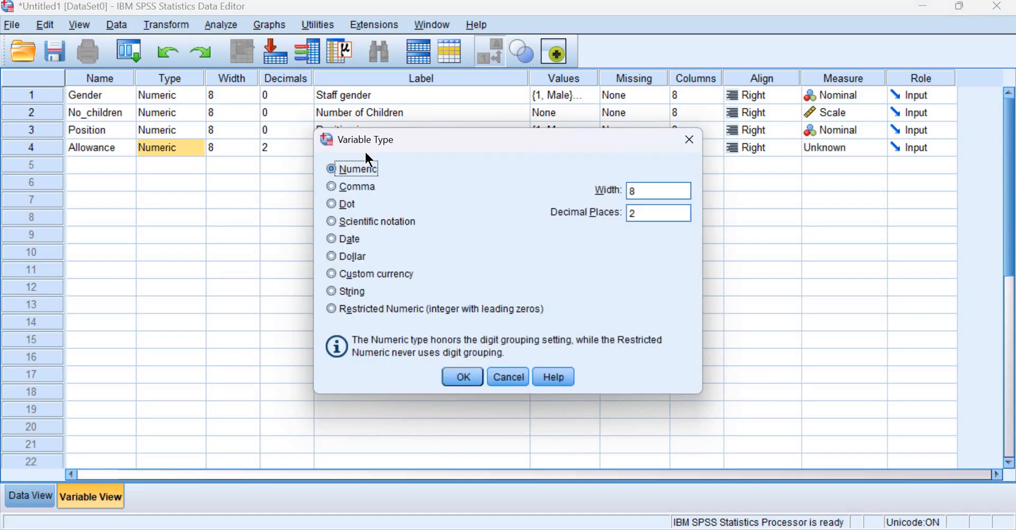
{"action": "left_click", "coordinate": [689, 139]}
{"action": "left_click", "coordinate": [305, 151]}
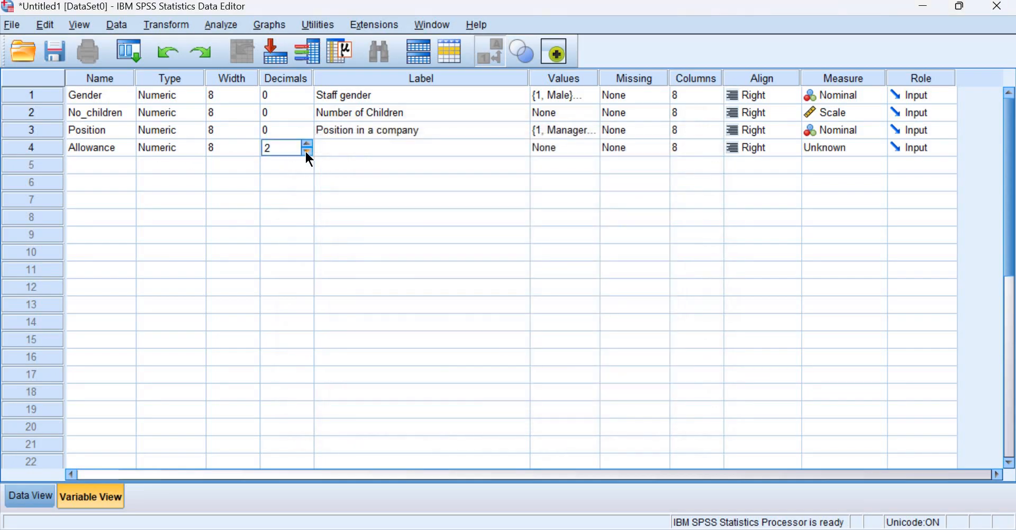
{"action": "left_click", "coordinate": [307, 151]}
{"action": "left_click", "coordinate": [307, 152]}
Label the Allowance variable "Total allowance received a month" and set its measurement level to Scale.
{"action": "left_click", "coordinate": [342, 148]}
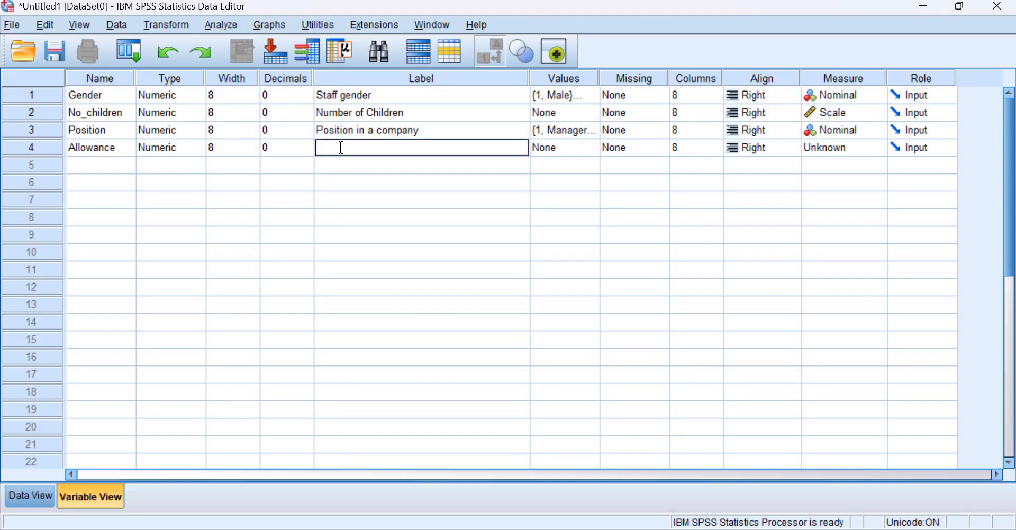
{"action": "type", "text": "Total allowance receive"}
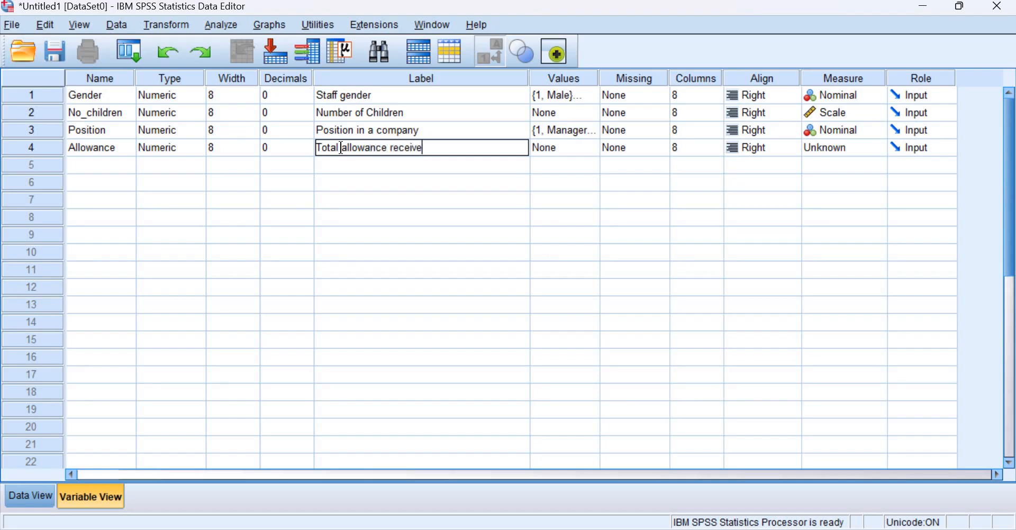
{"action": "type", "text": "d a month"}
{"action": "left_click", "coordinate": [872, 148]}
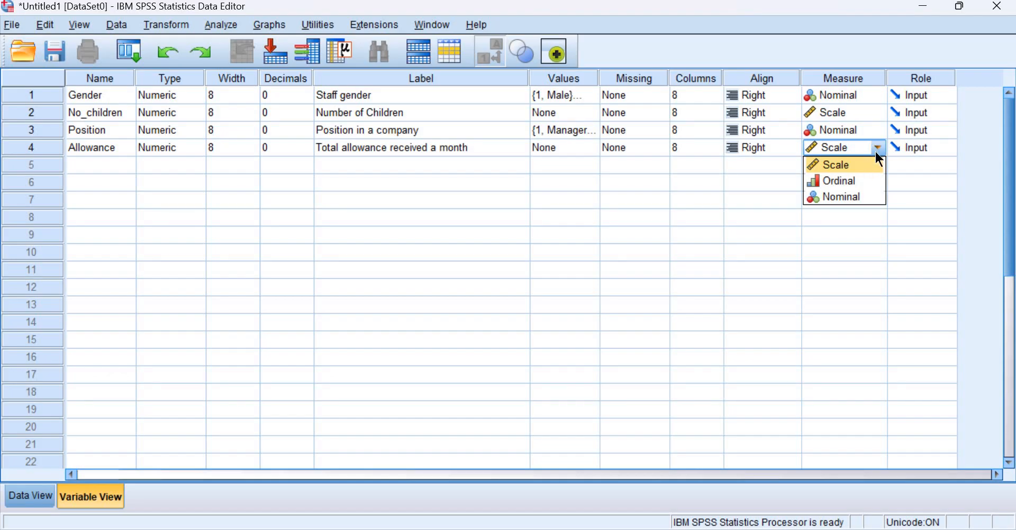
{"action": "left_click", "coordinate": [872, 165]}
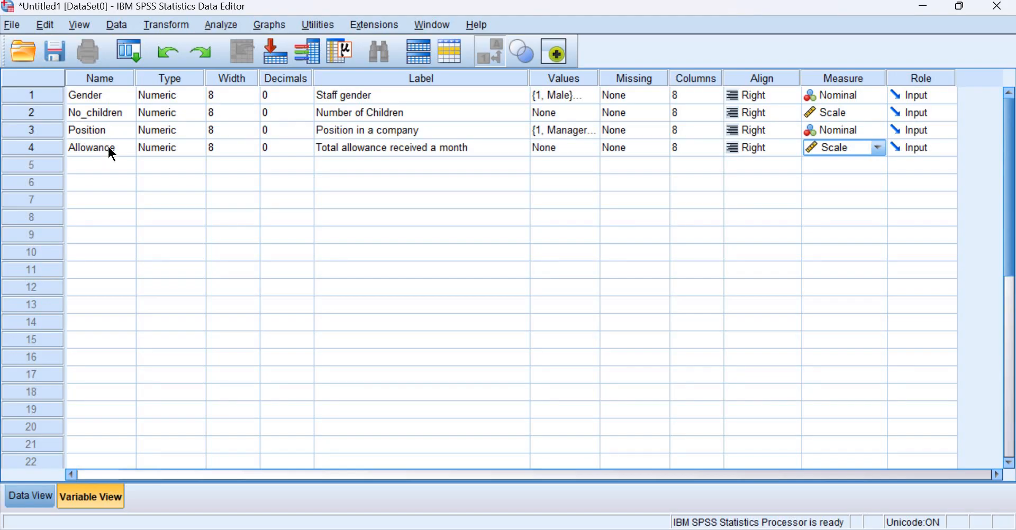
Enter the first case in the data grid: Gender Male, No_children 2, Position Manager, Allowance 300.
{"action": "left_click", "coordinate": [42, 498]}
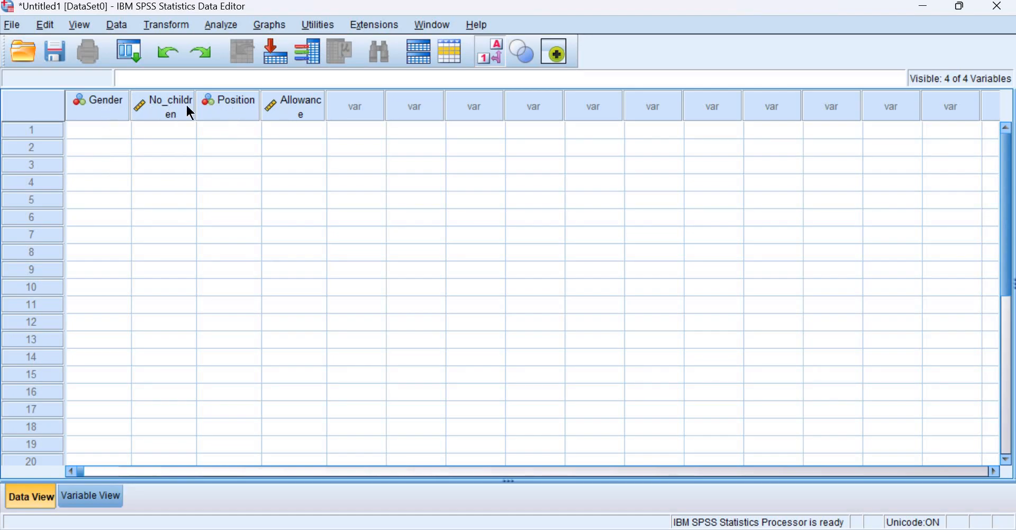
{"action": "left_click", "coordinate": [111, 137]}
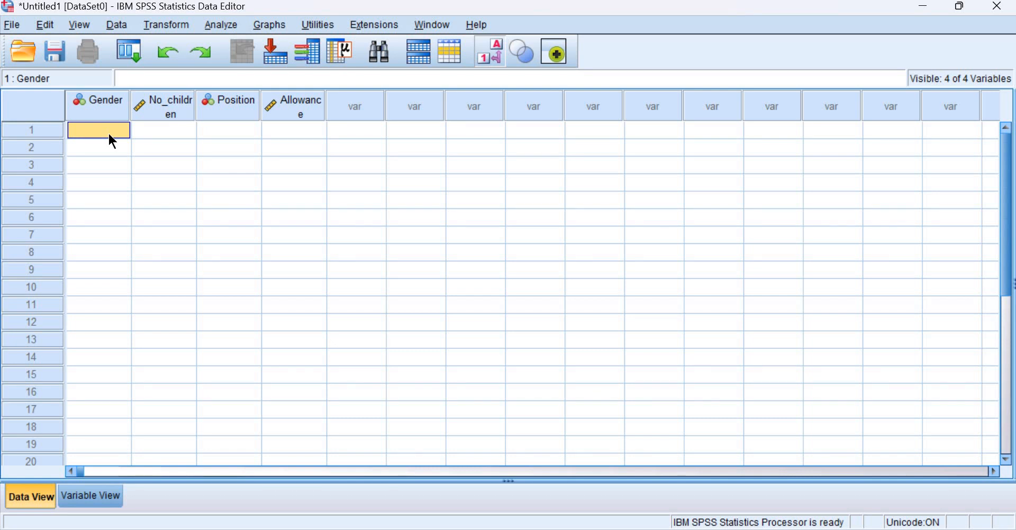
{"action": "double_click", "coordinate": [109, 134]}
{"action": "left_click", "coordinate": [122, 131]}
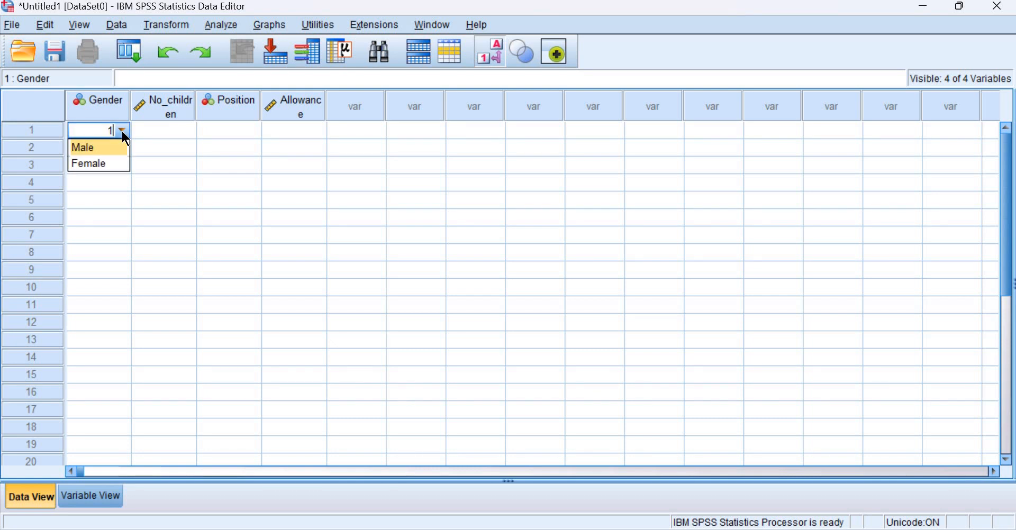
{"action": "left_click", "coordinate": [123, 130]}
{"action": "left_click", "coordinate": [158, 140]}
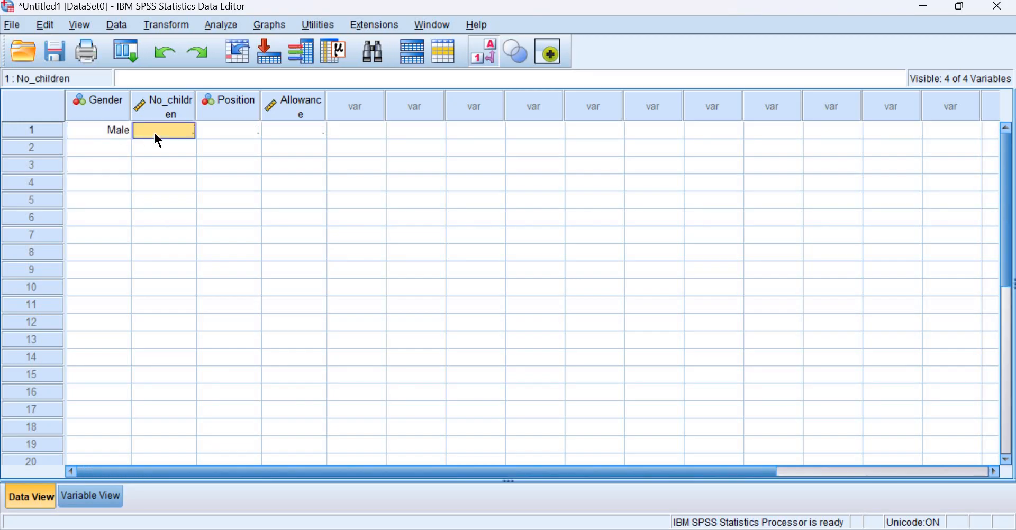
{"action": "type", "text": "2"}
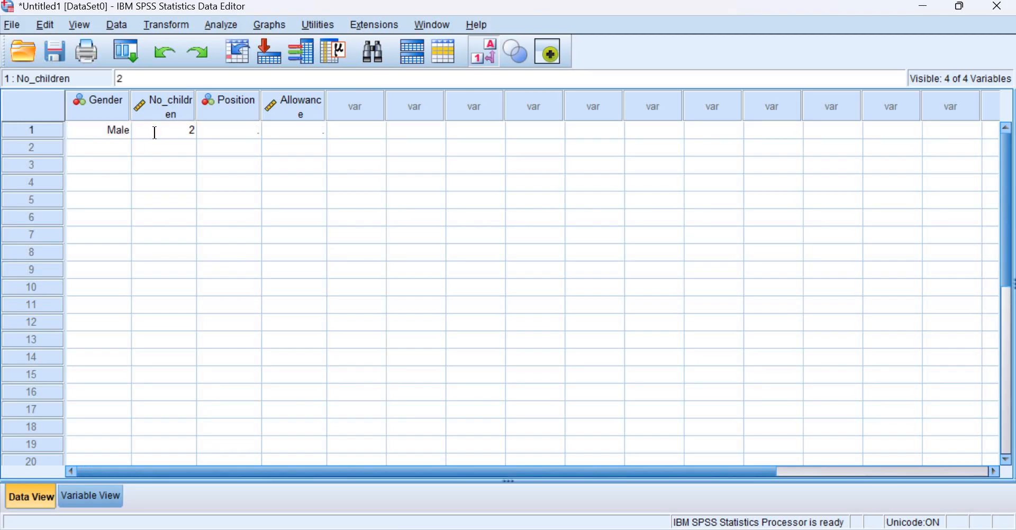
{"action": "left_click", "coordinate": [216, 132]}
{"action": "left_click", "coordinate": [252, 131]}
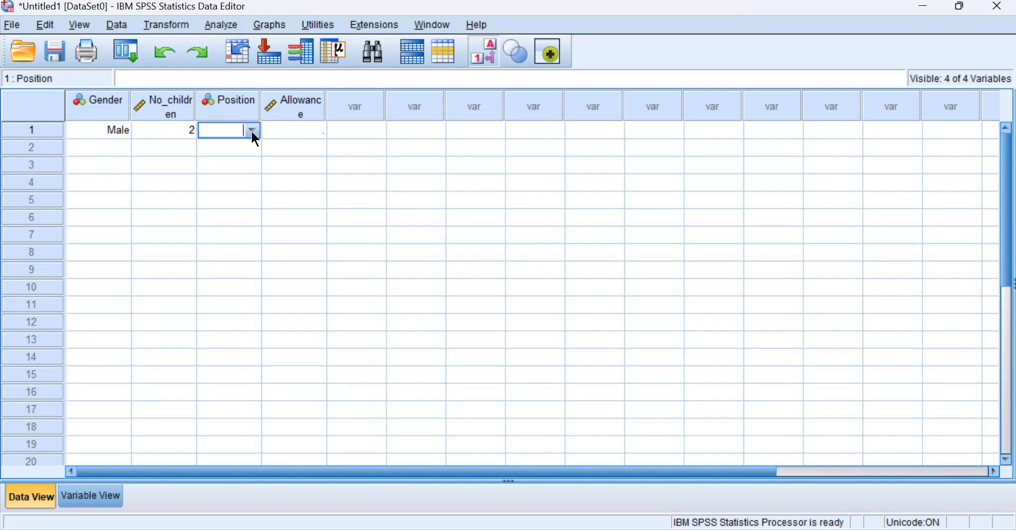
{"action": "left_click", "coordinate": [250, 146]}
{"action": "left_click", "coordinate": [296, 131]}
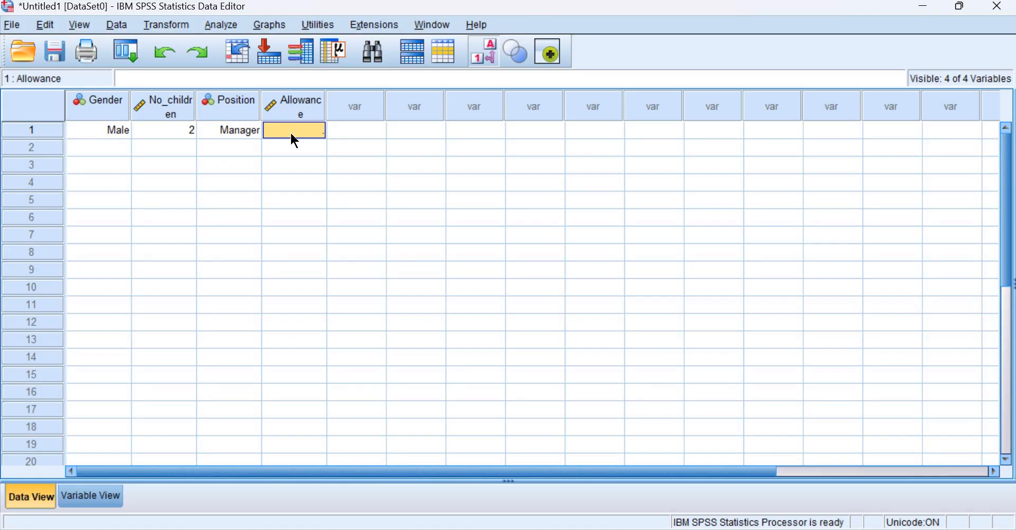
{"action": "type", "text": "300"}
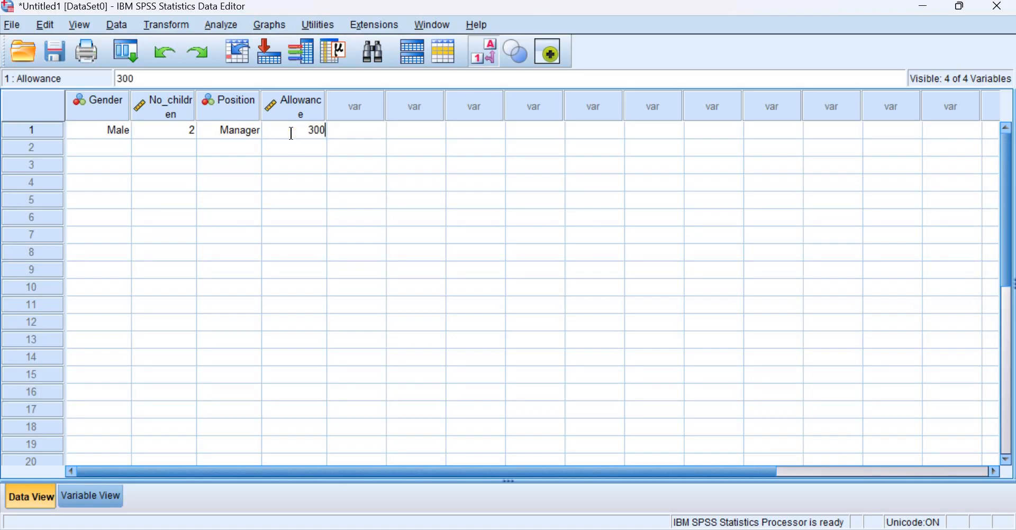
Enter the second case using value codes: Gender 1 (Male), No_children 2, Position 1 (Manager), Allowance 500.
{"action": "left_click", "coordinate": [113, 147]}
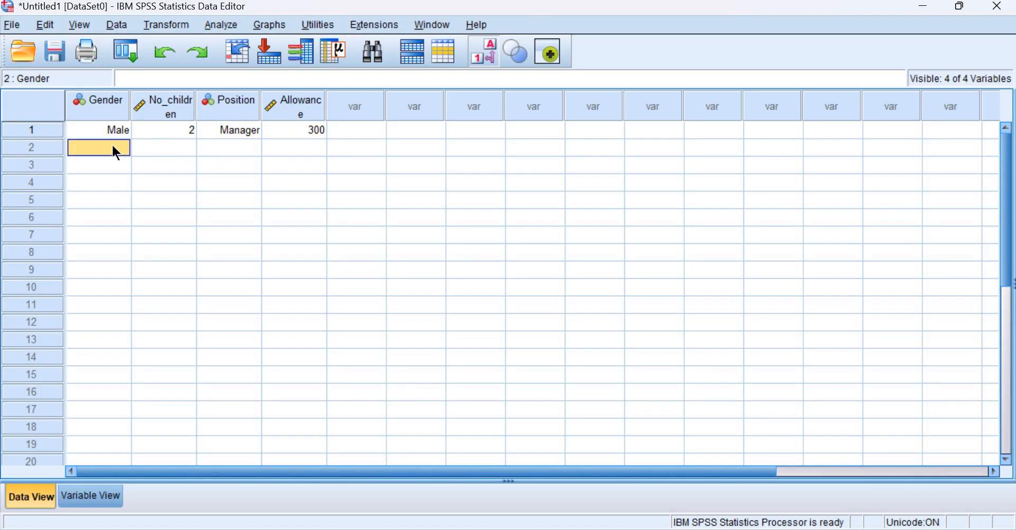
{"action": "type", "text": "1"}
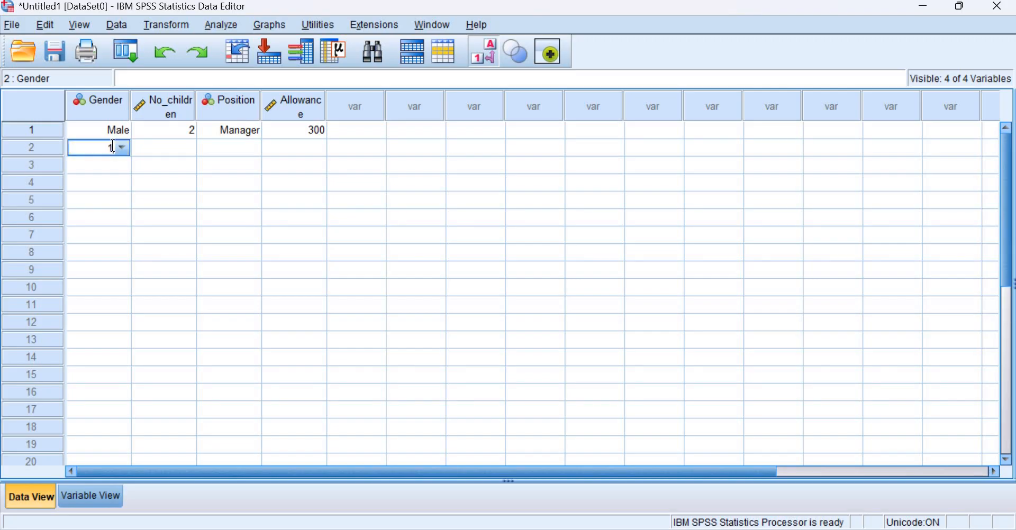
{"action": "left_click", "coordinate": [152, 149]}
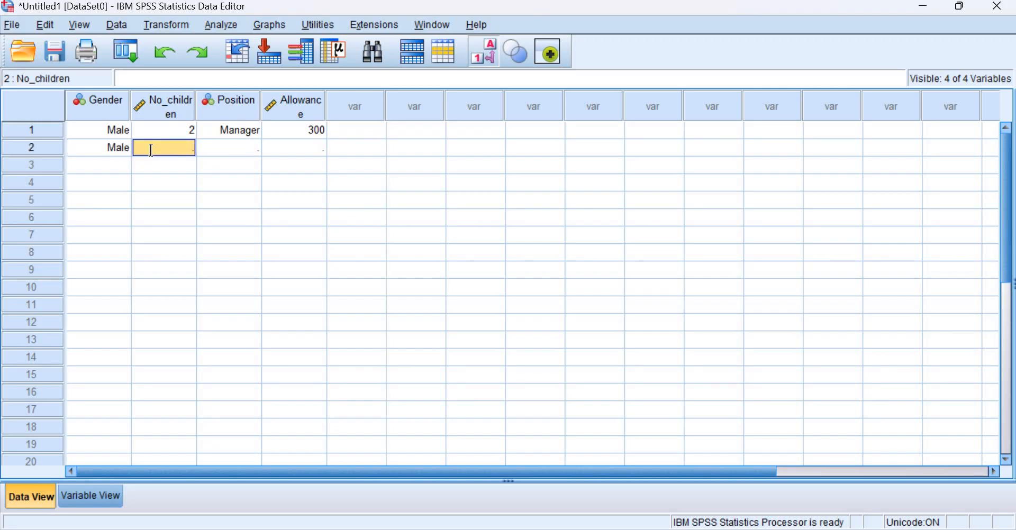
{"action": "type", "text": "2"}
{"action": "left_click", "coordinate": [236, 148]}
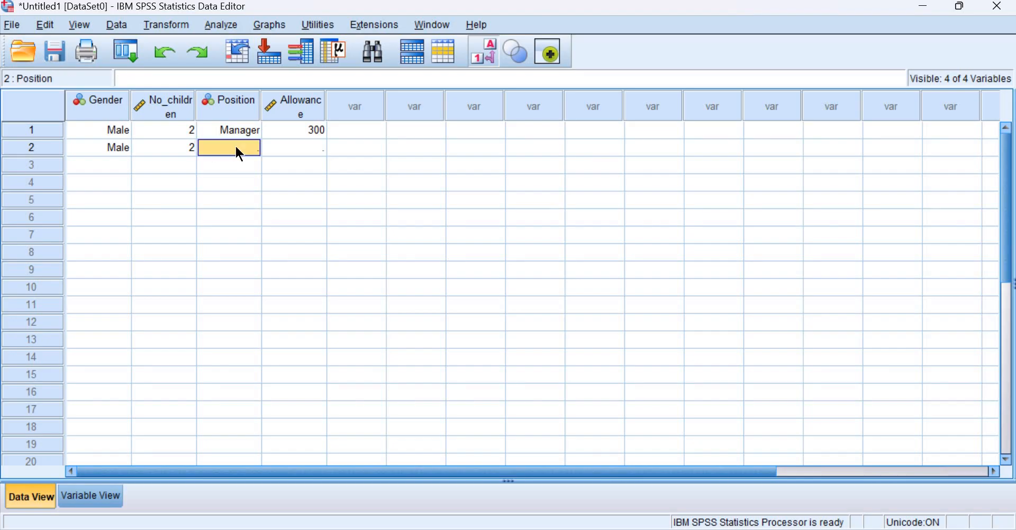
{"action": "type", "text": "1"}
{"action": "left_click", "coordinate": [307, 150]}
{"action": "type", "text": "5"}
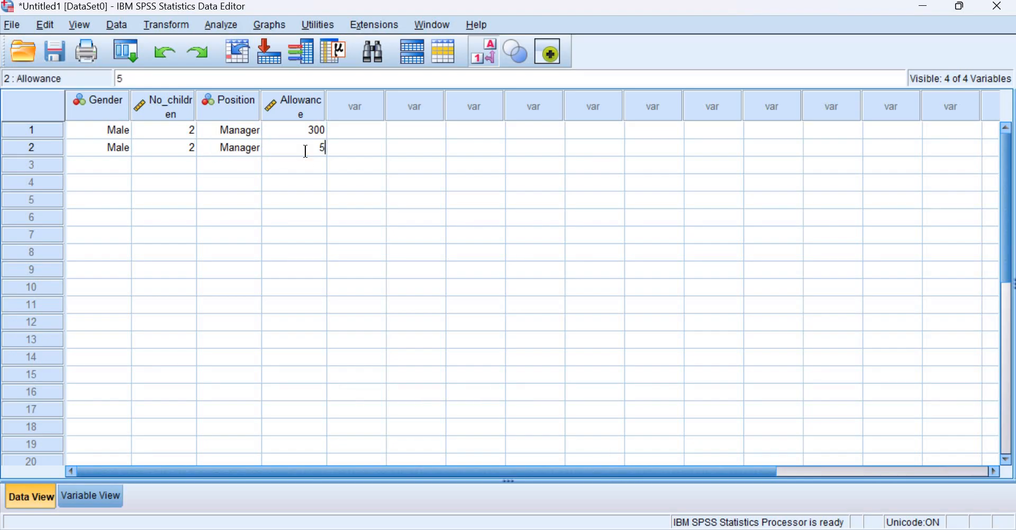
{"action": "type", "text": "00"}
Enter the third case: Gender 2 (Female), No_children 0, Position 2 (Supervisor), Allowance 700.
{"action": "left_click", "coordinate": [108, 165]}
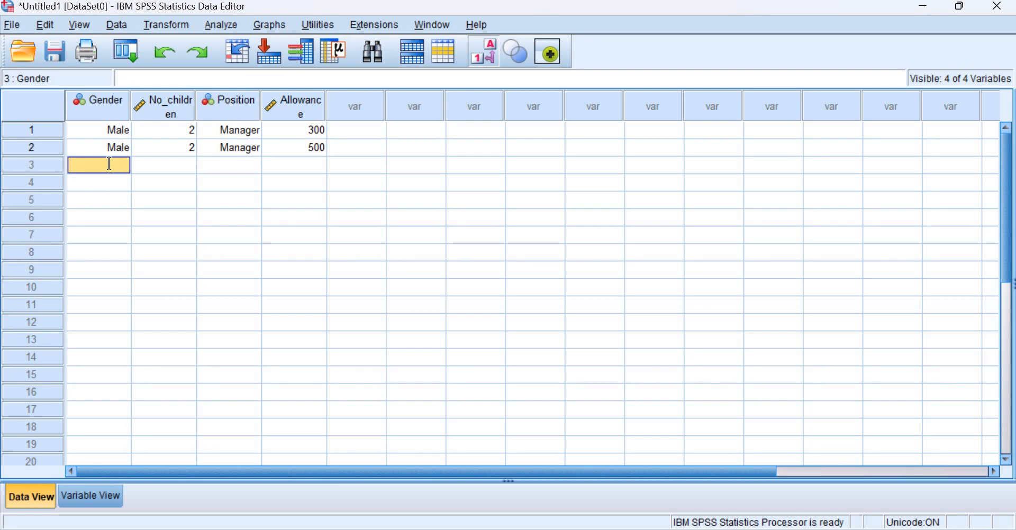
{"action": "left_click", "coordinate": [110, 165]}
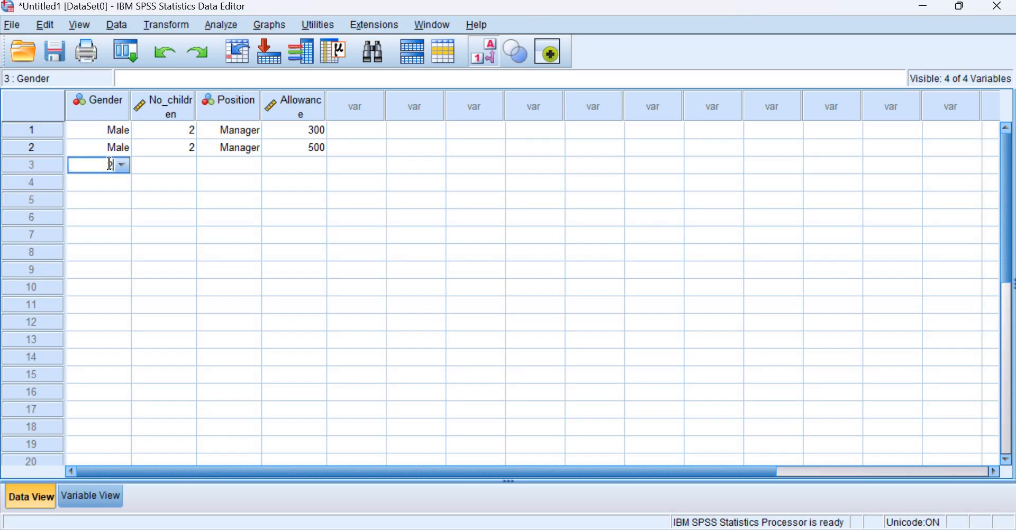
{"action": "left_click", "coordinate": [154, 165]}
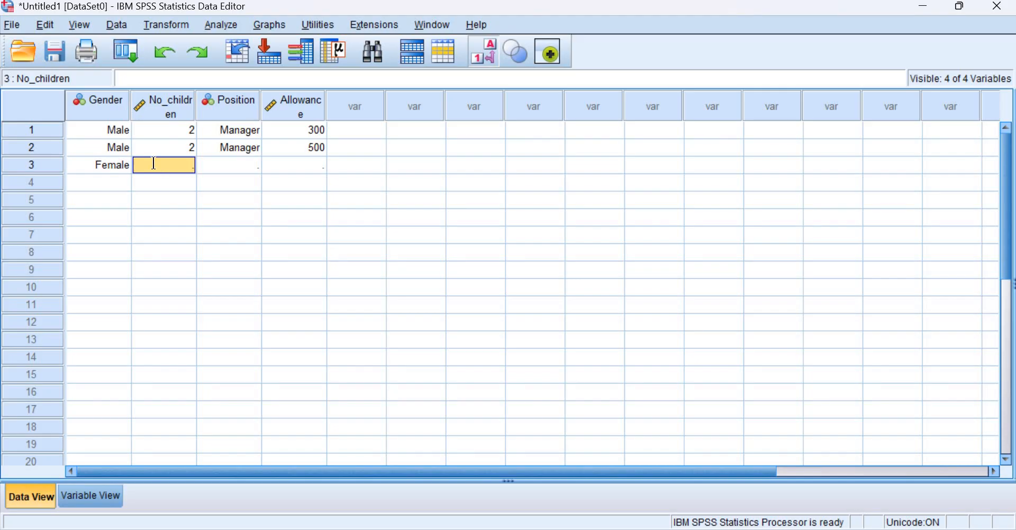
{"action": "type", "text": "0"}
{"action": "left_click", "coordinate": [247, 166]}
{"action": "left_click", "coordinate": [247, 166]}
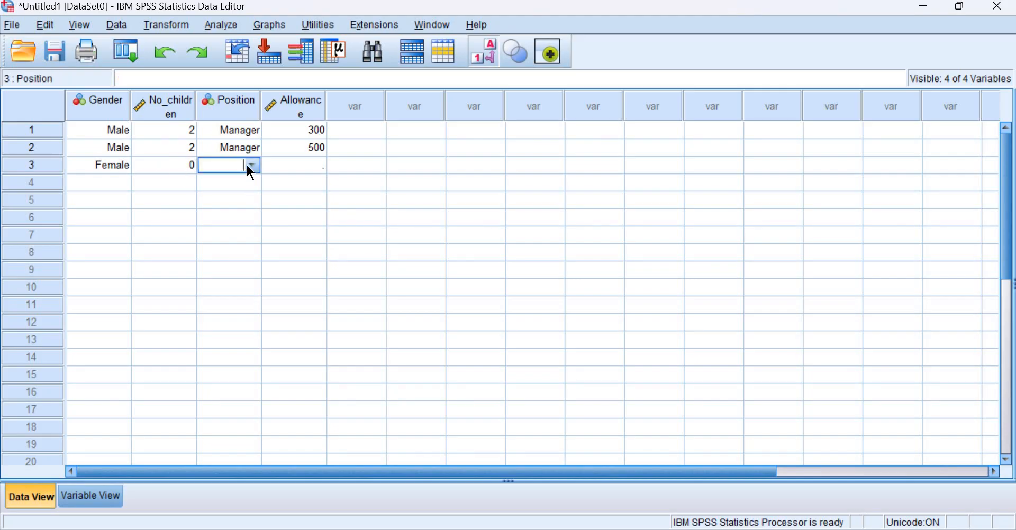
{"action": "type", "text": "2"}
{"action": "left_click", "coordinate": [309, 169]}
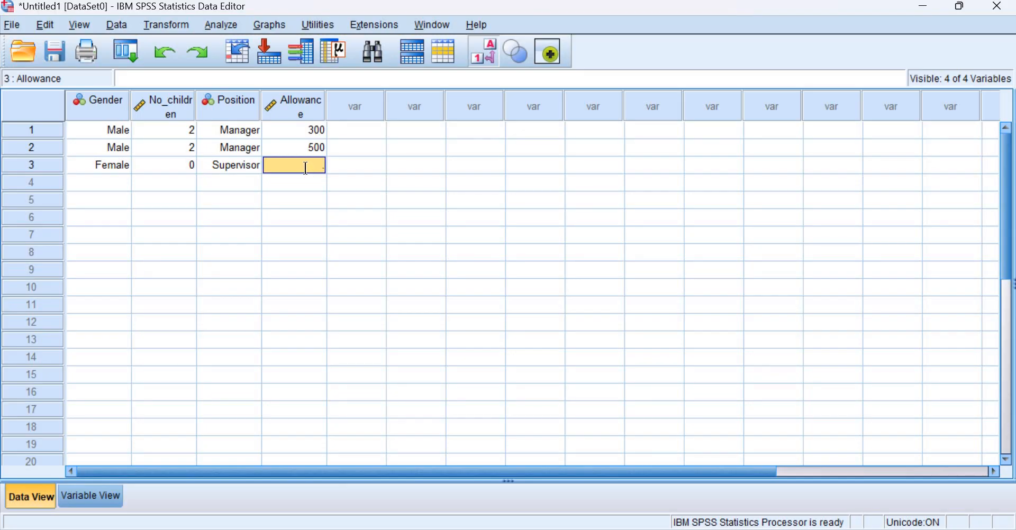
{"action": "type", "text": "700"}
Enter the fourth case: Gender 2 (Female), No_children 4, Position 3 (Team Leader), Allowance 400.
{"action": "left_click", "coordinate": [117, 189]}
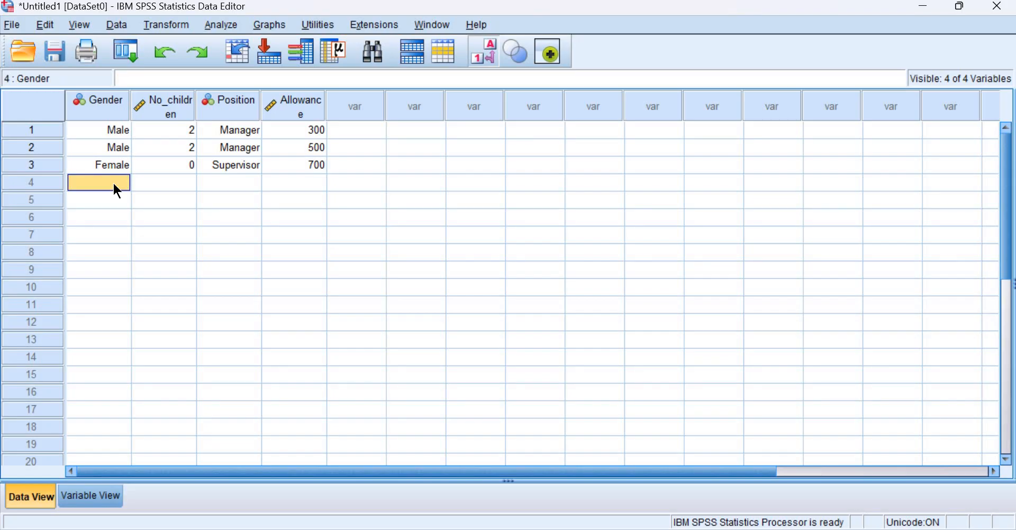
{"action": "type", "text": "2"}
{"action": "left_click", "coordinate": [172, 183]}
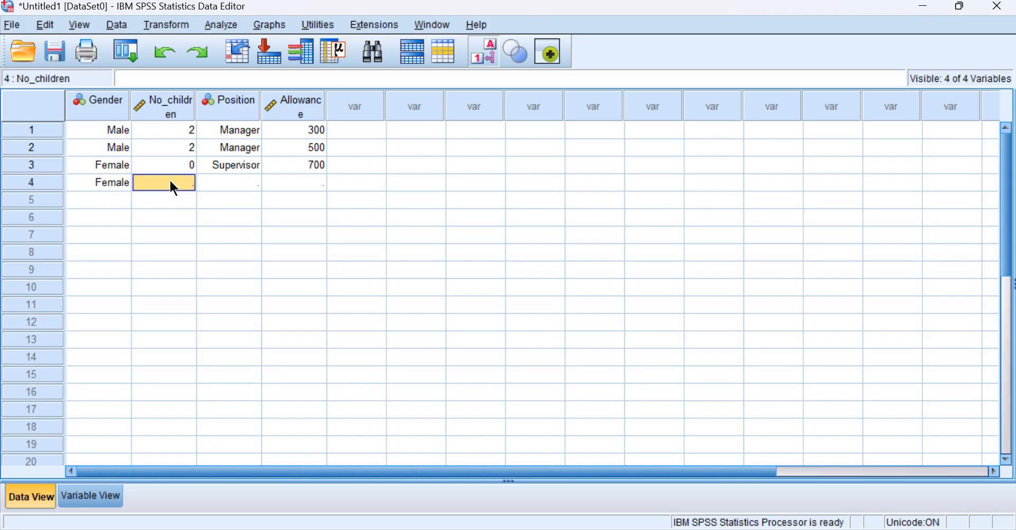
{"action": "type", "text": "4"}
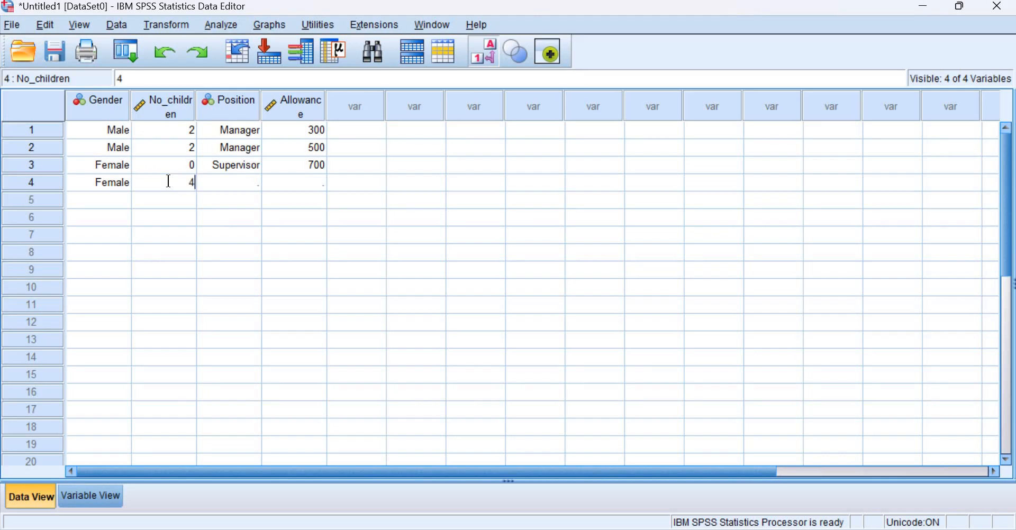
{"action": "left_click", "coordinate": [239, 184]}
{"action": "type", "text": "3"}
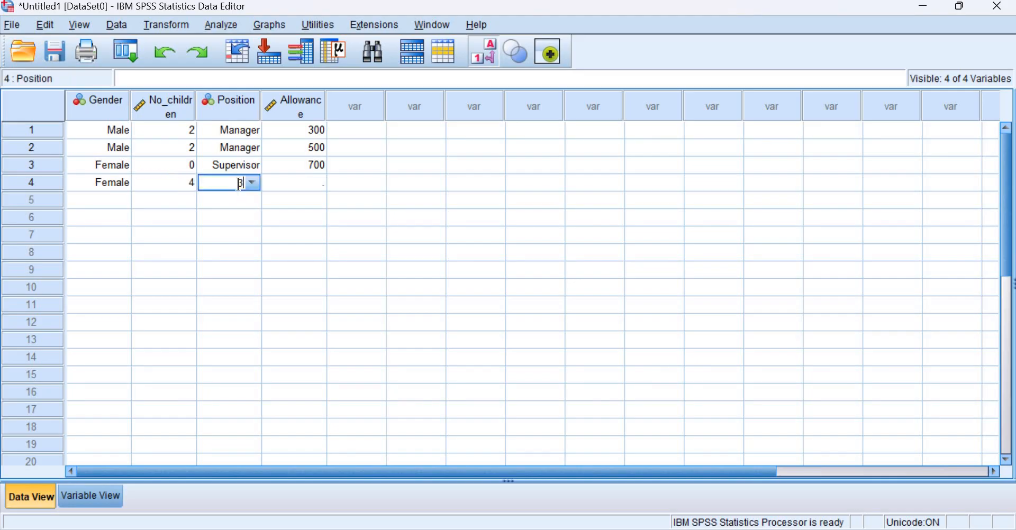
{"action": "left_click", "coordinate": [319, 182]}
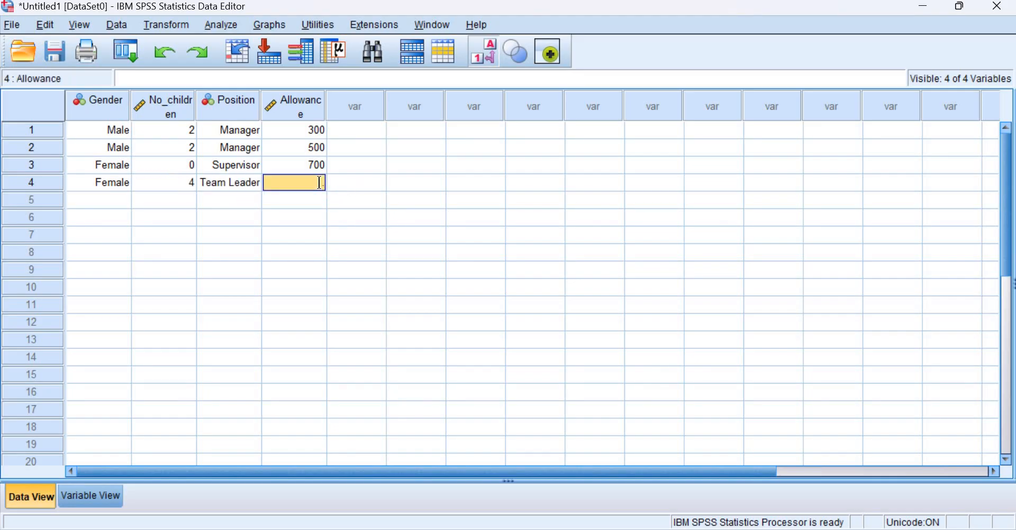
{"action": "type", "text": "400"}
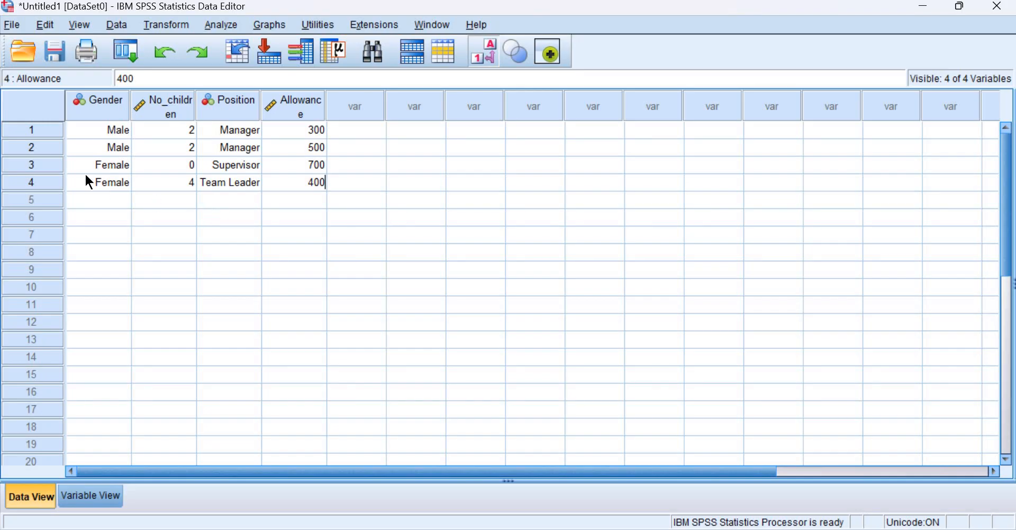
{"action": "left_click_drag", "start_coordinate": [37, 134], "coordinate": [67, 419]}
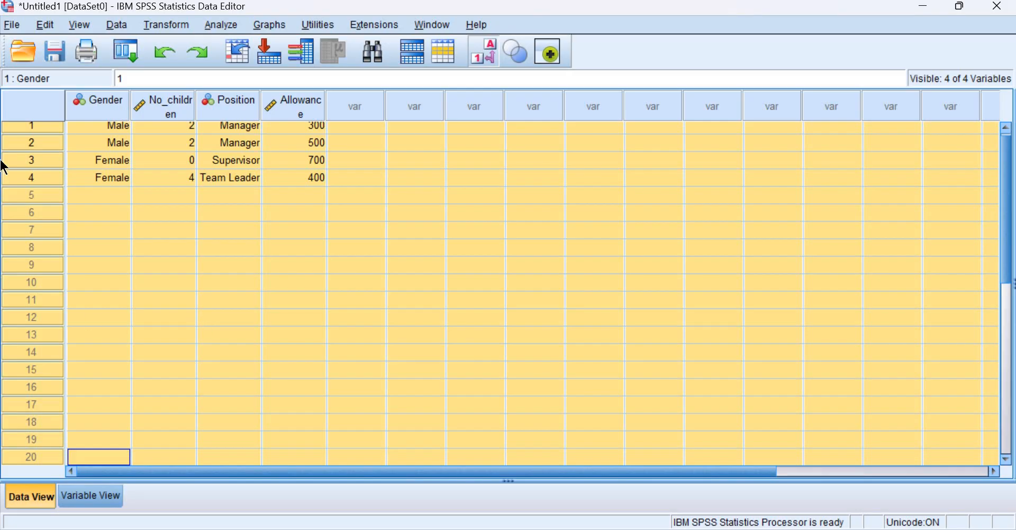
{"action": "scroll", "coordinate": [388, 270], "scroll_direction": "up", "scroll_amount": 1}
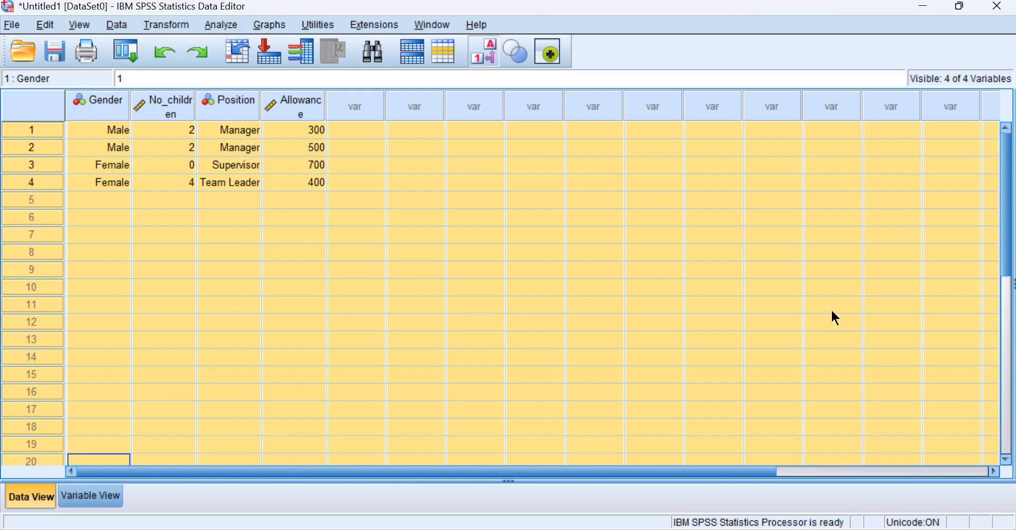
{"action": "left_click", "coordinate": [763, 529]}
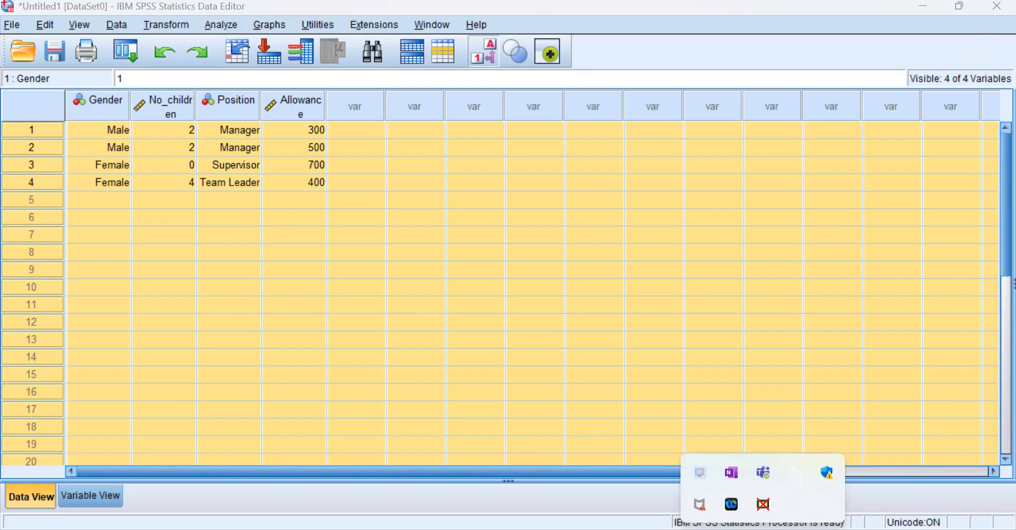
{"action": "right_click", "coordinate": [702, 474]}
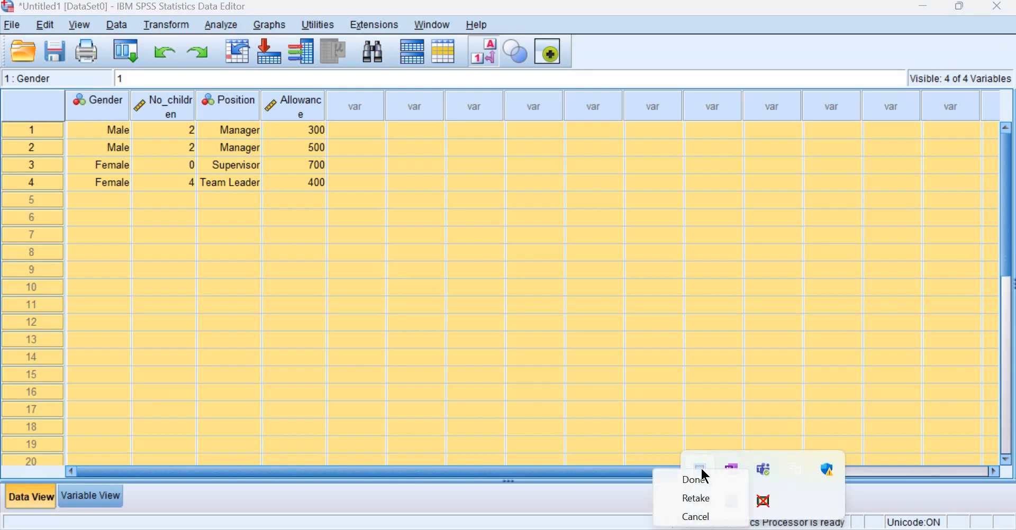